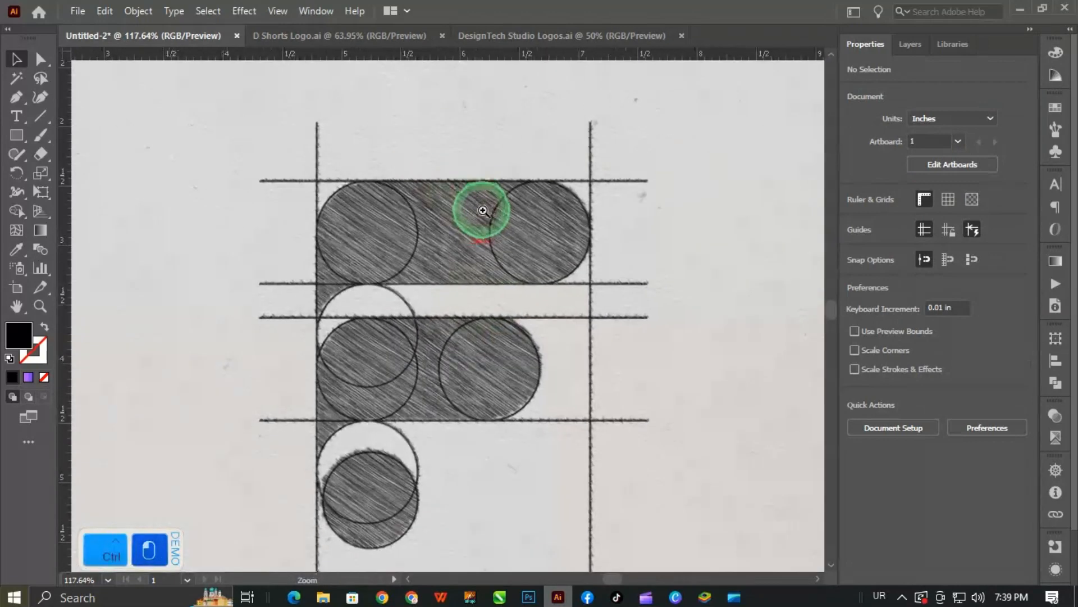
- Draw a straight horizontal path about 3.29 in long over the sketch's topmost guideline with the Pen tool
{"action": "left_click_drag", "start_coordinate": [526, 353], "coordinate": [504, 307]}
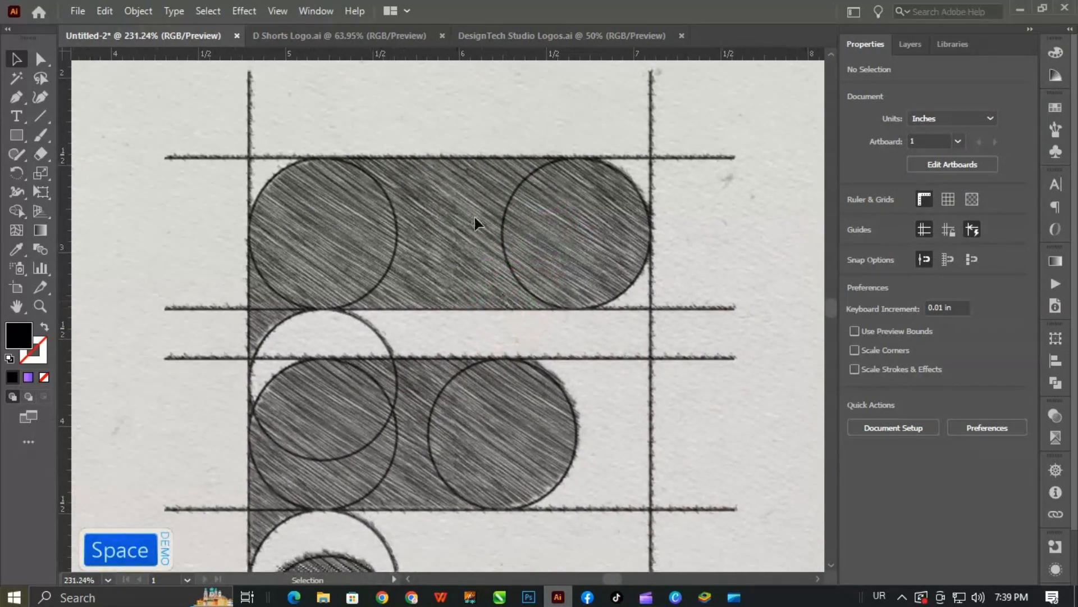
{"action": "key", "text": "p"}
{"action": "left_click", "coordinate": [167, 158]}
{"action": "left_click", "coordinate": [735, 157]}
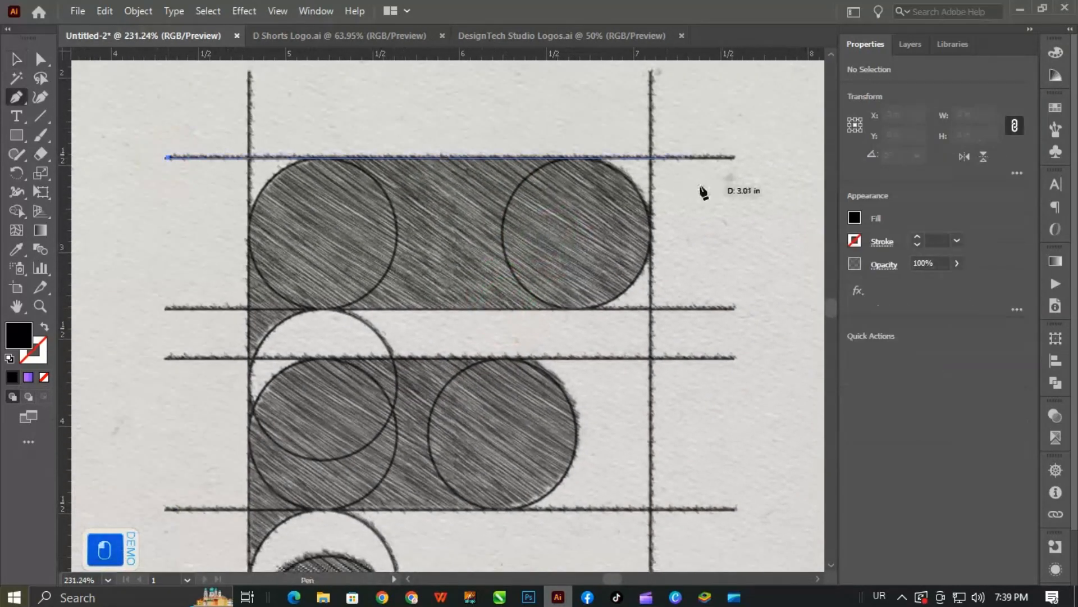
{"action": "key", "text": "v"}
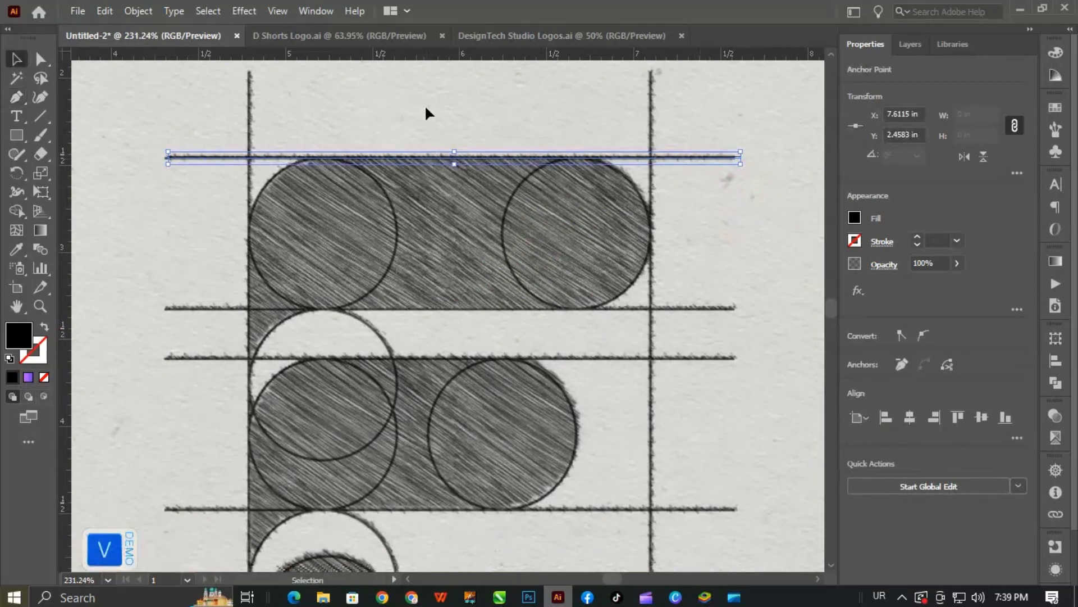
- Draw a circle about 0.87 in wide over the top bar's left circle, align it with the sketch, and copy it to the bar's right end
{"action": "key", "text": "l"}
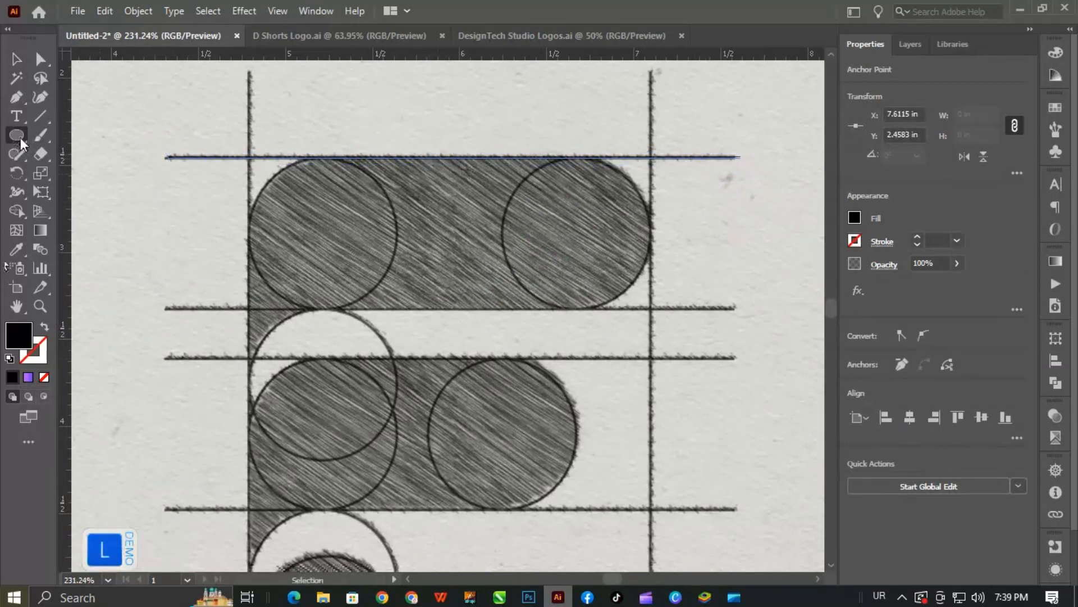
{"action": "left_click", "coordinate": [16, 58]}
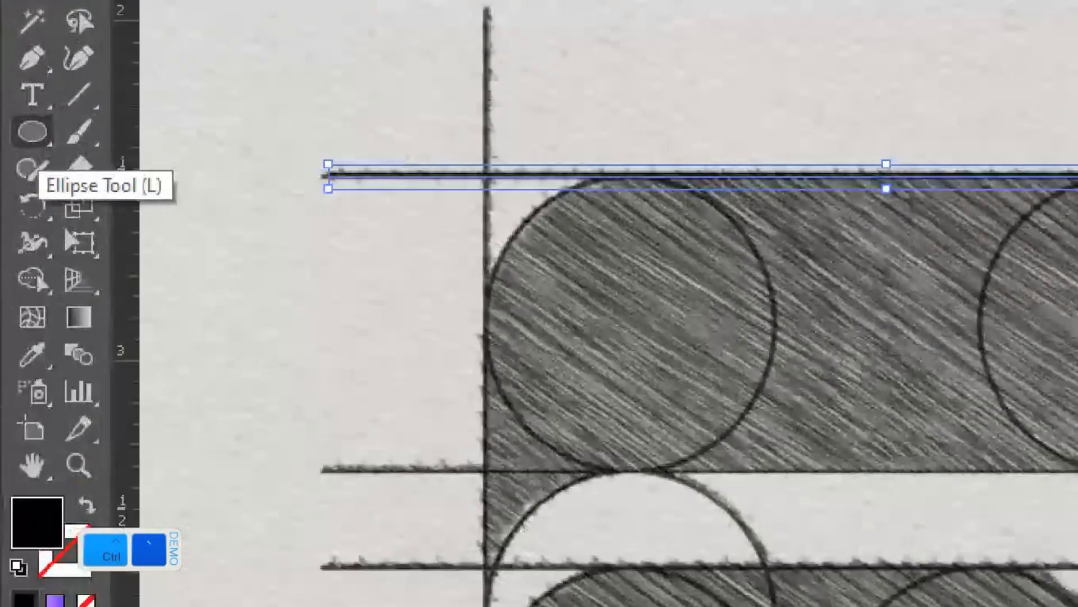
{"action": "left_click", "coordinate": [17, 136], "text": "ctrl"}
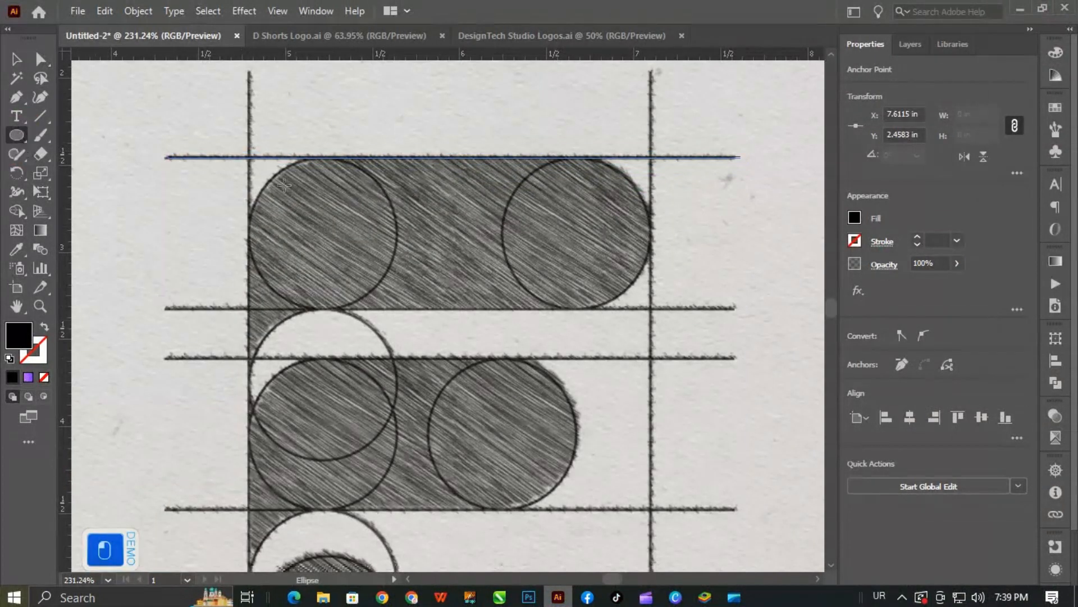
{"action": "left_click_drag", "start_coordinate": [253, 158], "coordinate": [404, 309]}
{"action": "key", "text": "v"}
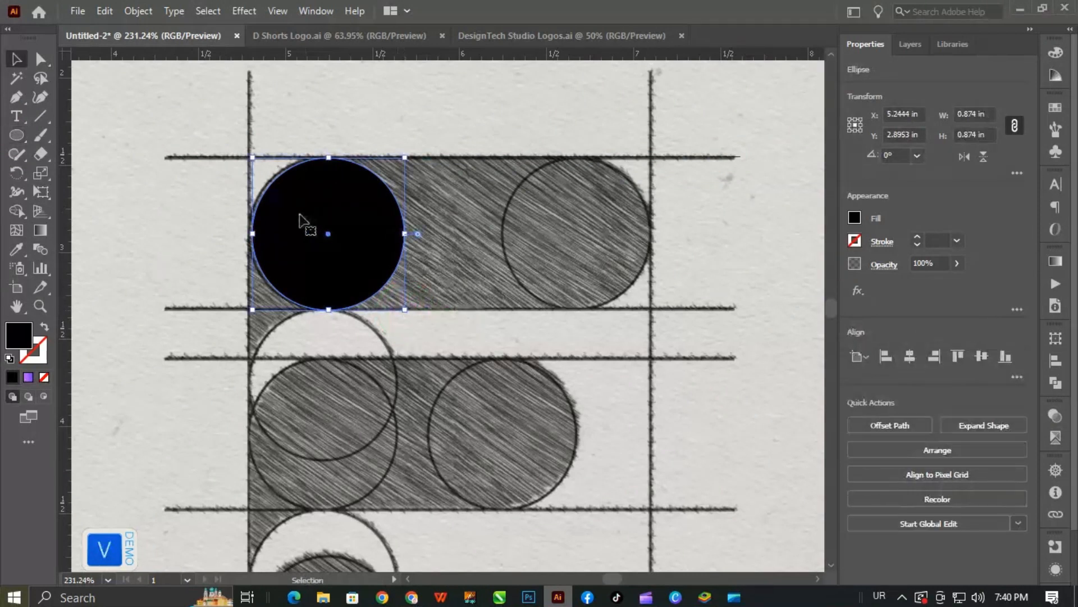
{"action": "key", "text": "Left"}
{"action": "key", "text": "Left"}
{"action": "key", "text": "Left"}
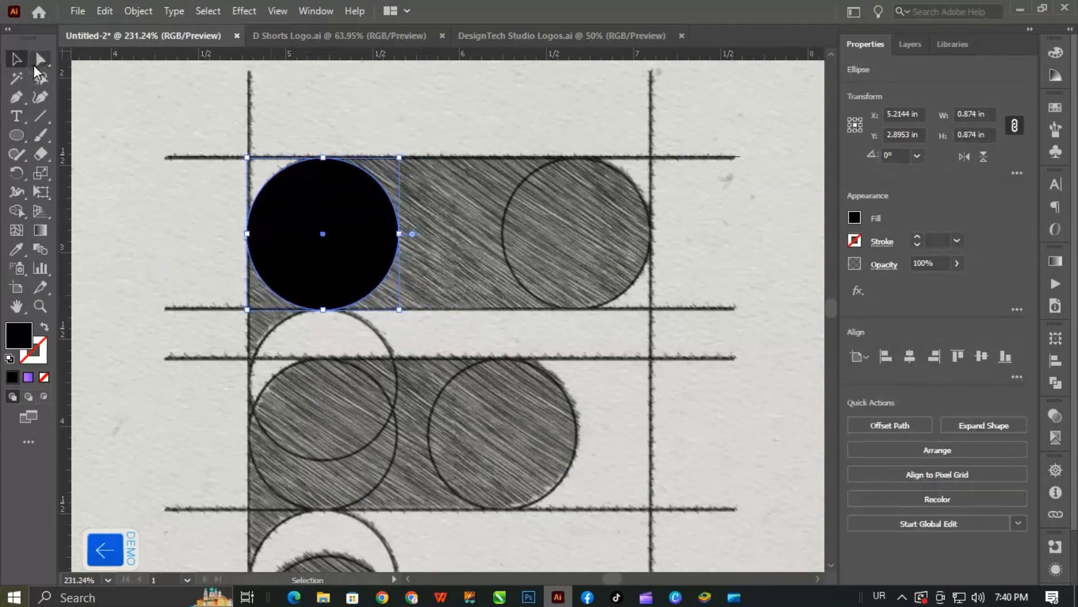
{"action": "mouse_move", "coordinate": [333, 235]}
{"action": "left_mouse_down"}
{"action": "mouse_move", "coordinate": [481, 224]}
{"action": "mouse_move", "coordinate": [584, 236]}
{"action": "mouse_move", "coordinate": [565, 234]}
{"action": "left_mouse_up"}
- Set the stroke weight of both circles and the horizontal line to 0.5 pt
{"action": "key", "text": "ctrl+a"}
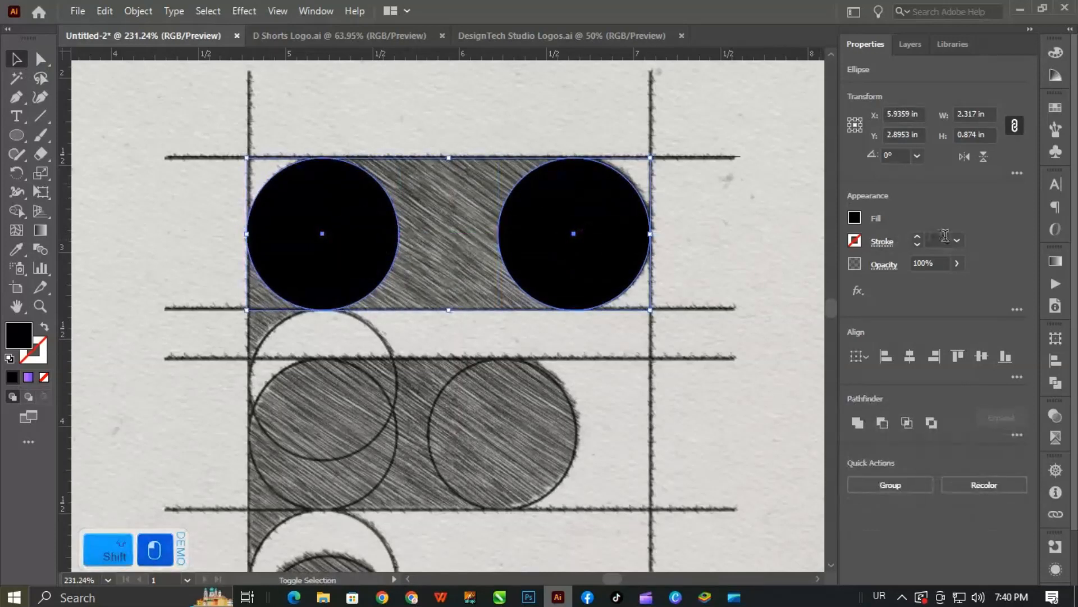
{"action": "left_click", "coordinate": [947, 240]}
{"action": "left_click_drag", "start_coordinate": [709, 120], "coordinate": [97, 368]}
{"action": "left_click", "coordinate": [934, 240]}
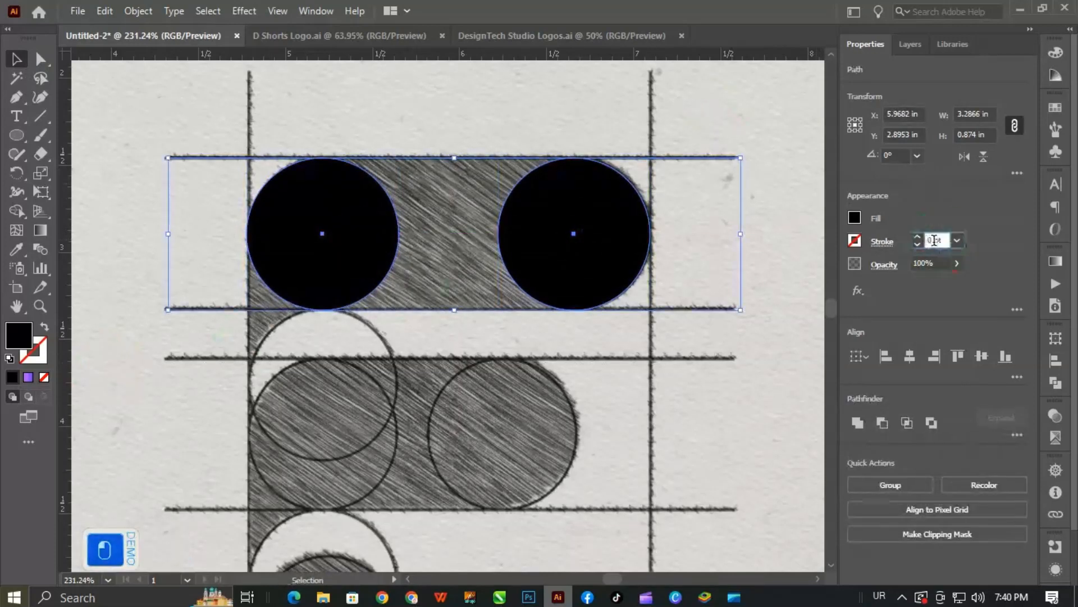
{"action": "key", "text": "ctrl+a"}
{"action": "type", "text": "0.5"}
{"action": "key", "text": "Return"}
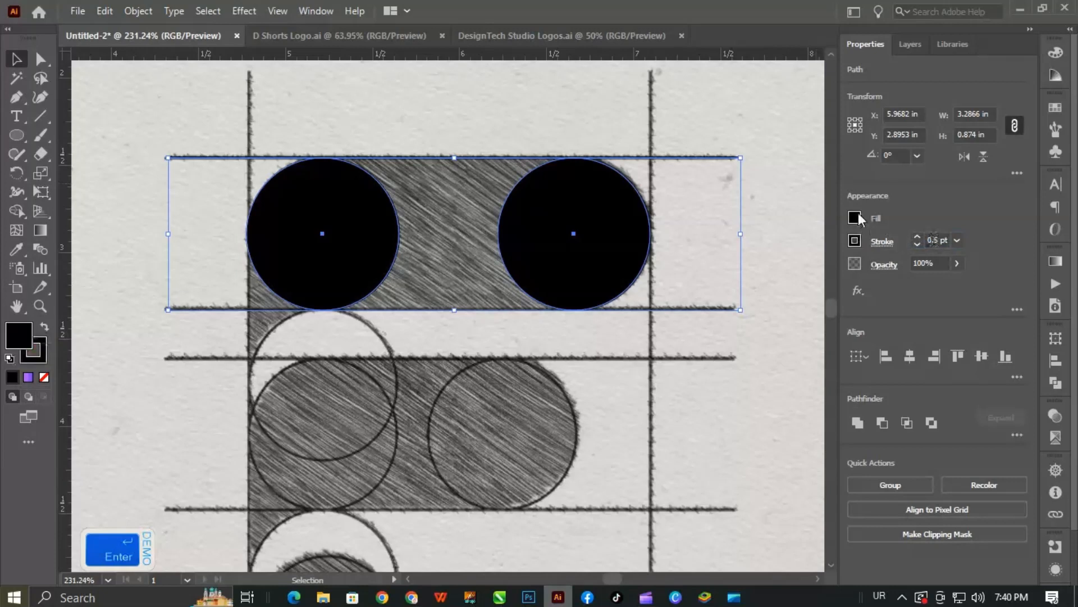
- Give the selected circles and line a red FF0000 stroke and remove their fill
{"action": "left_click", "coordinate": [855, 240]}
{"action": "left_click_drag", "start_coordinate": [729, 304], "coordinate": [882, 289]}
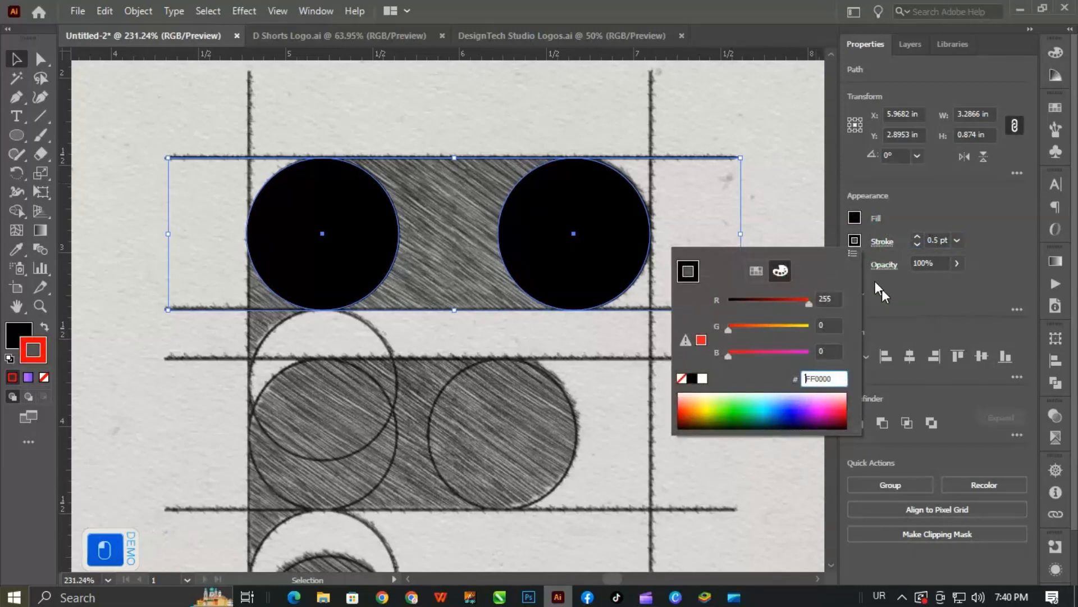
{"action": "left_click", "coordinate": [854, 219]}
{"action": "left_click", "coordinate": [854, 219]}
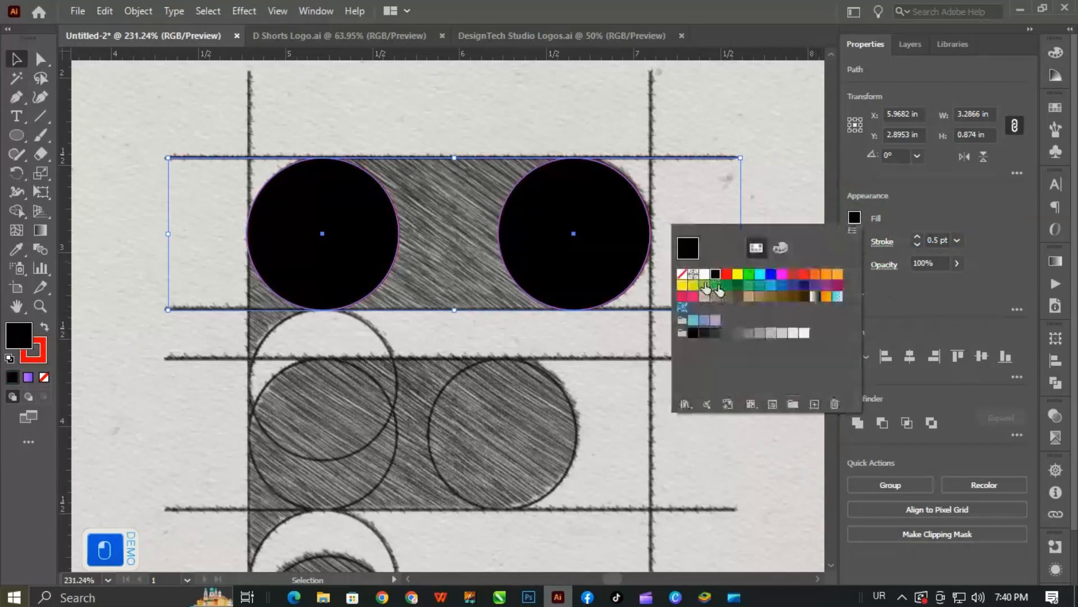
{"action": "left_click", "coordinate": [705, 275]}
{"action": "left_click", "coordinate": [683, 274]}
{"action": "left_click", "coordinate": [723, 114]}
{"action": "left_click", "coordinate": [736, 119]}
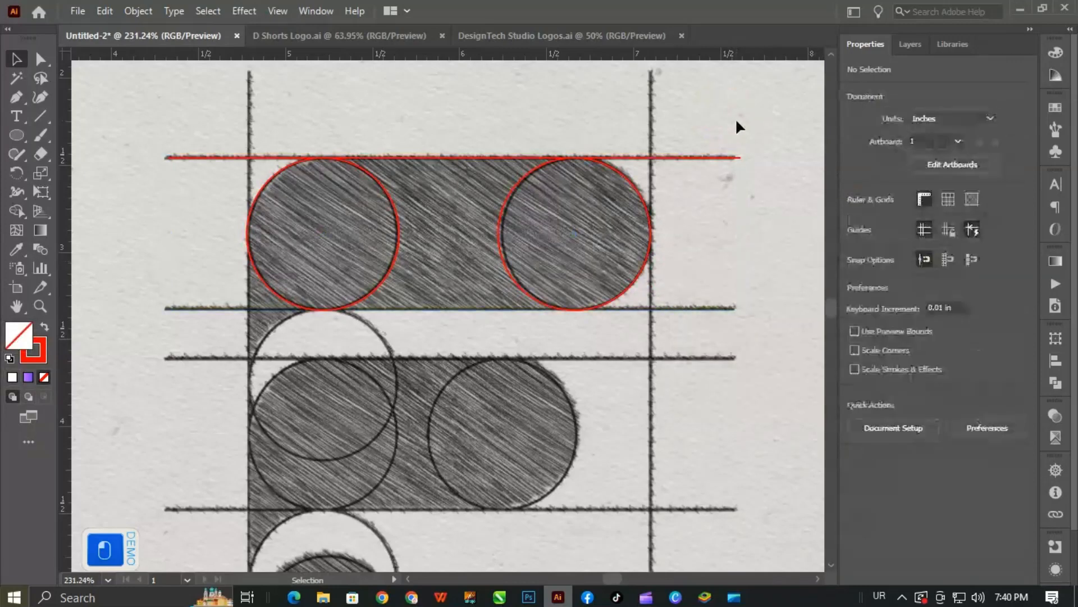
- Copy the red horizontal line onto the lower edge of the top bar
{"action": "left_click_drag", "start_coordinate": [685, 221], "coordinate": [656, 242]}
{"action": "left_click_drag", "start_coordinate": [697, 158], "coordinate": [700, 314]}
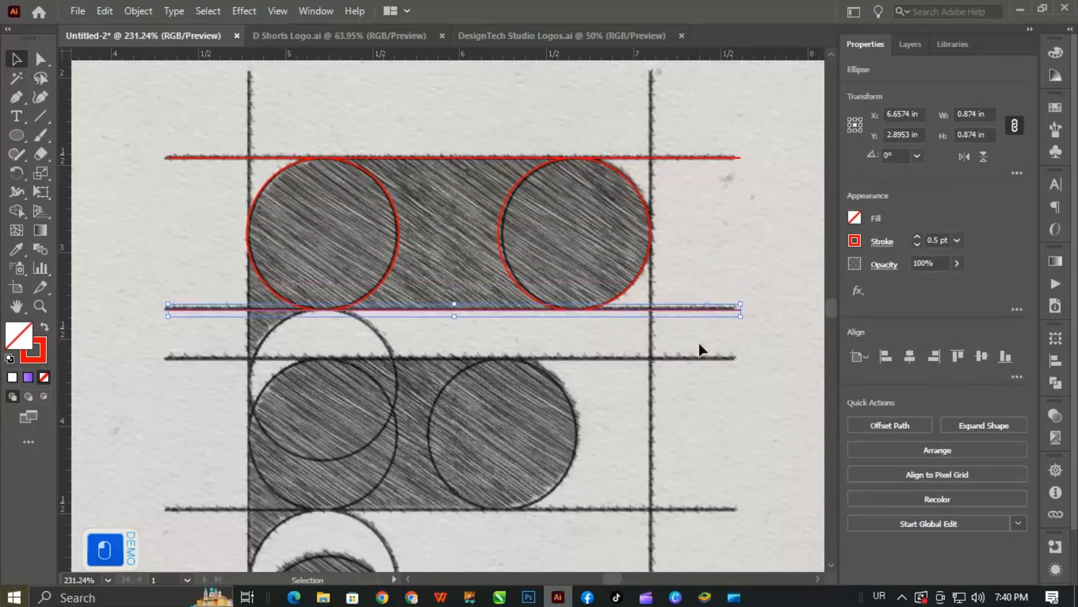
{"action": "left_click", "coordinate": [637, 388]}
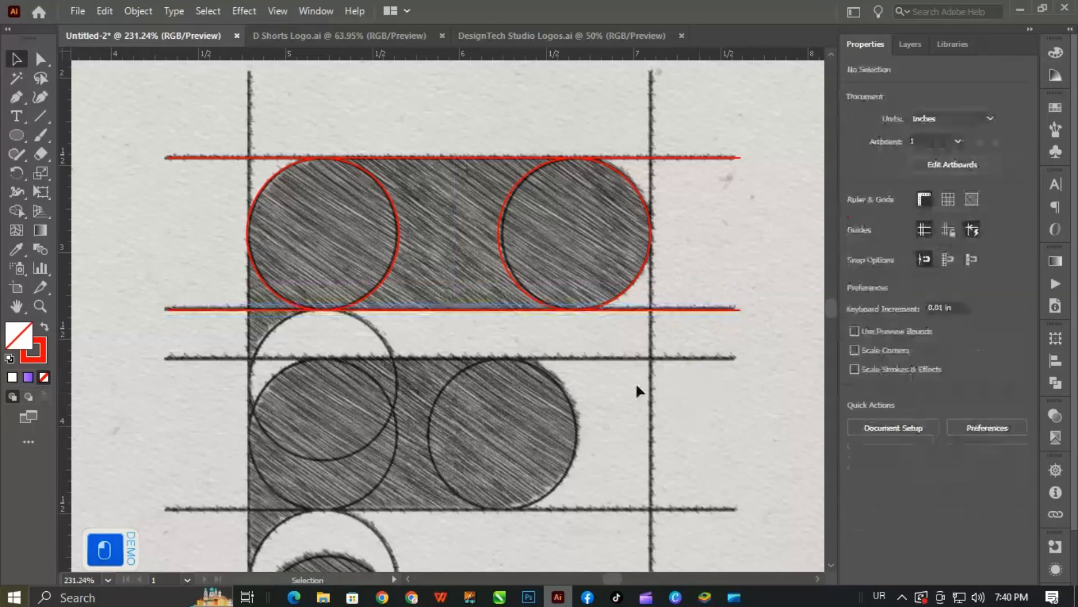
- Nudge the top bar's right circle 0.01 in right and copy its left circle directly below, touching the bar's lower edge
{"action": "left_click", "coordinate": [503, 259]}
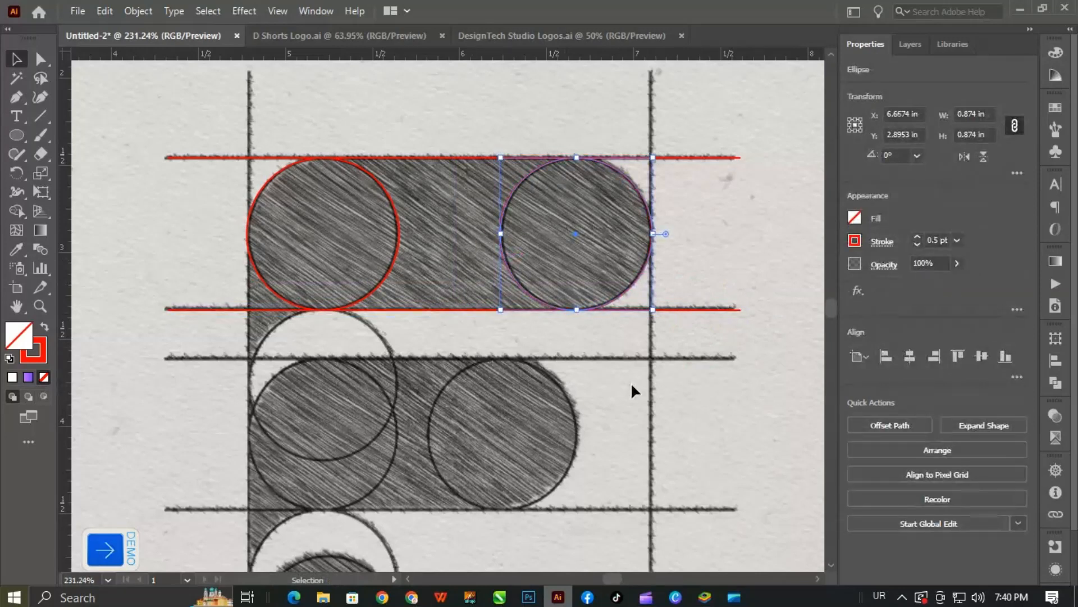
{"action": "left_click", "coordinate": [390, 275]}
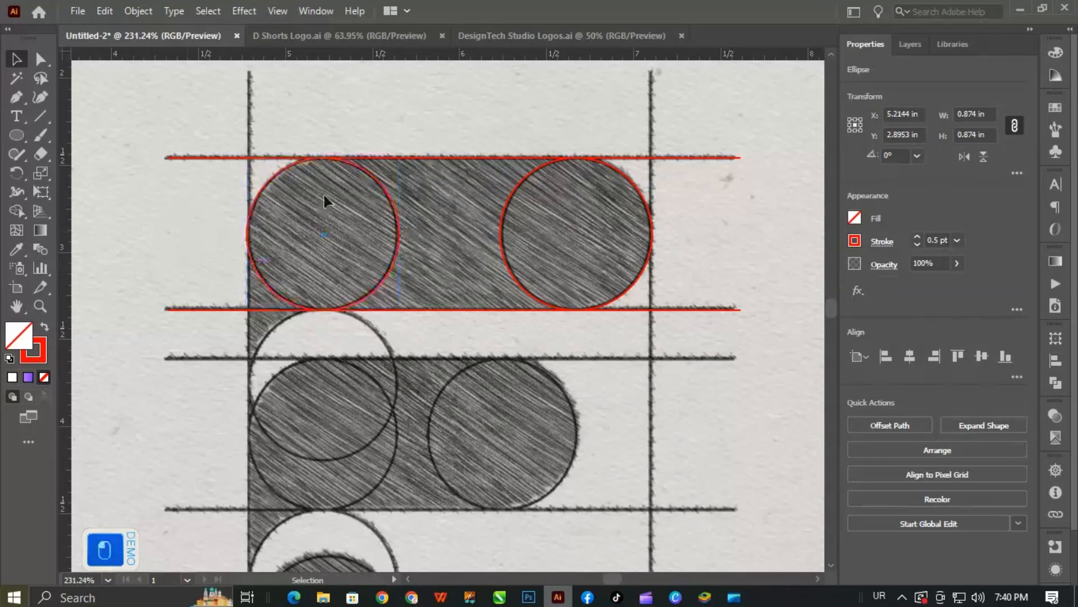
{"action": "left_click", "coordinate": [448, 168]}
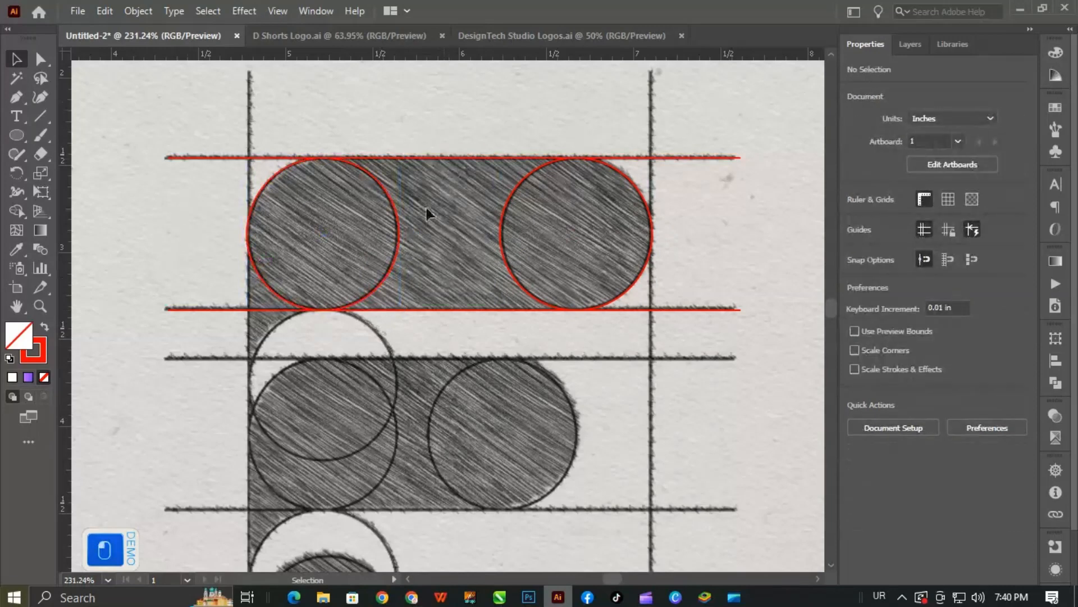
{"action": "left_click_drag", "start_coordinate": [396, 213], "coordinate": [398, 366]}
{"action": "left_click", "coordinate": [281, 164]}
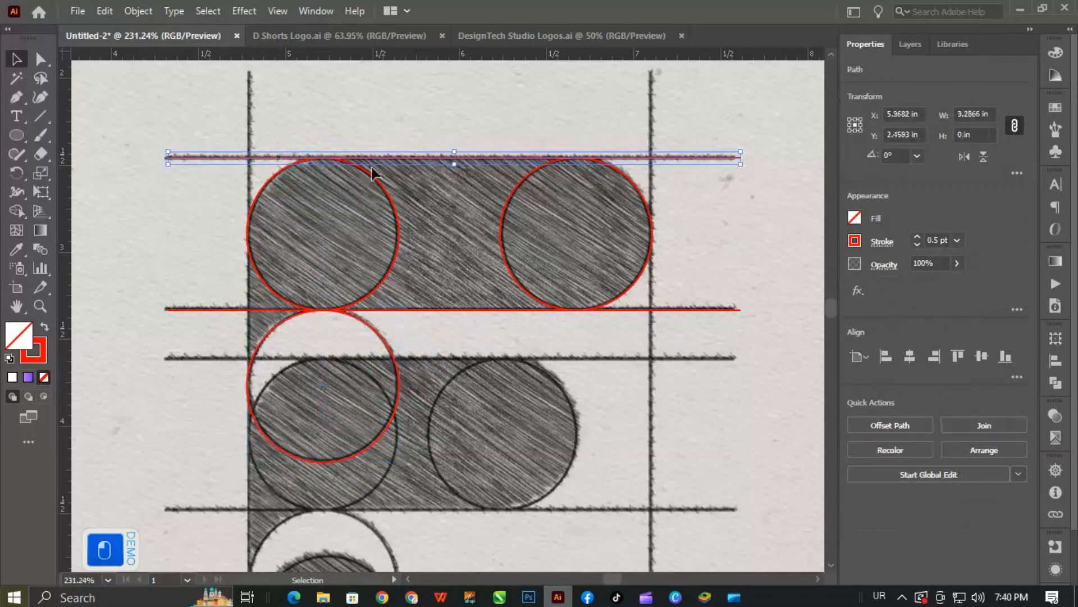
{"action": "key", "text": "alt+Down"}
{"action": "key", "text": "Up"}
{"action": "key", "text": "Delete"}
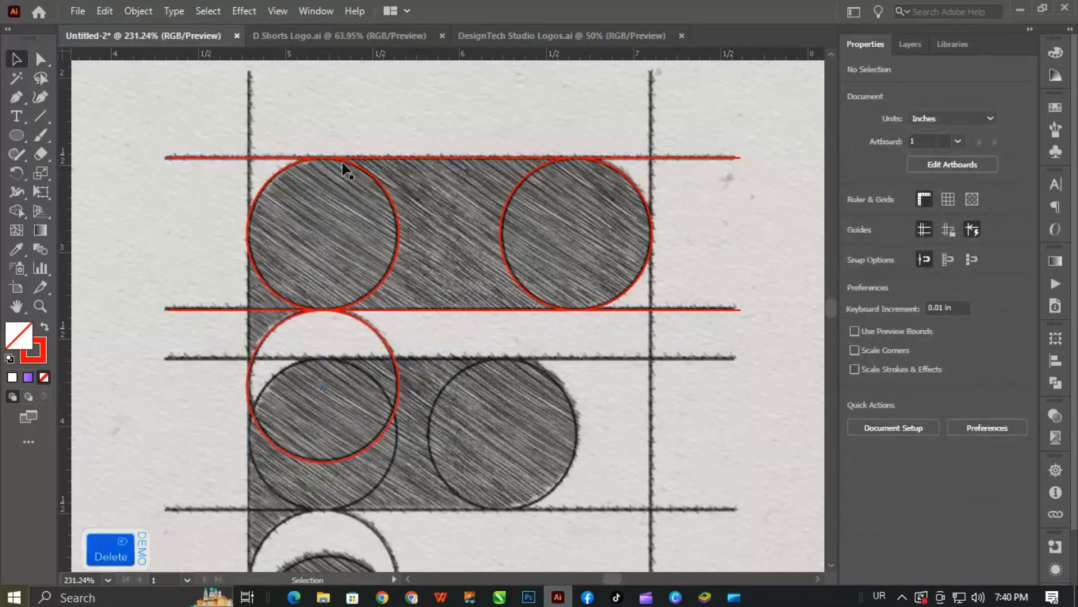
{"action": "left_click", "coordinate": [369, 156]}
{"action": "right_click", "coordinate": [380, 156]}
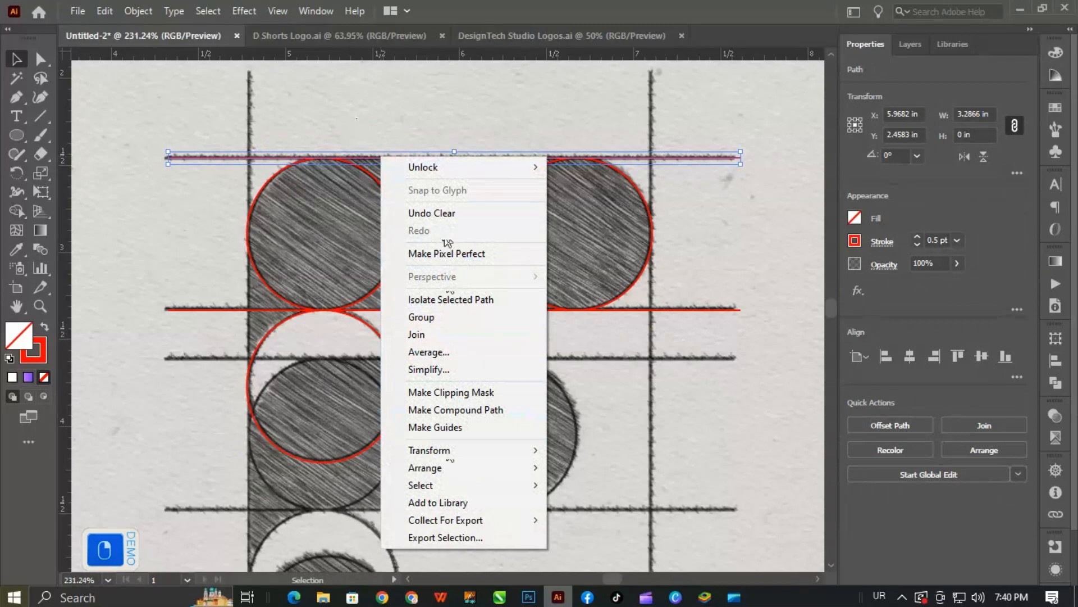
{"action": "left_click", "coordinate": [386, 149]}
{"action": "left_click_drag", "start_coordinate": [392, 161], "coordinate": [396, 131]}
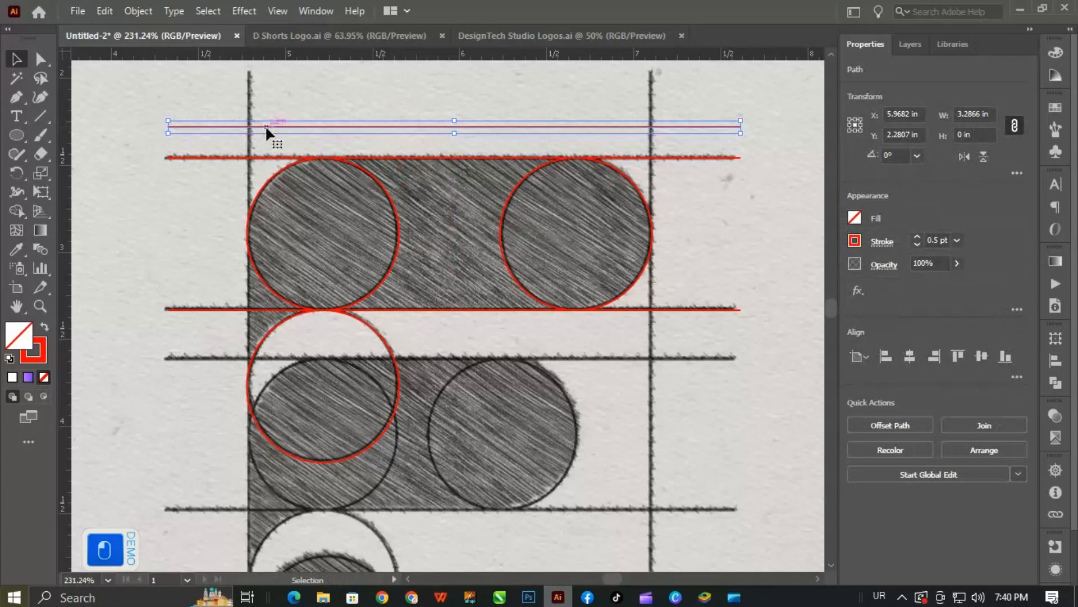
{"action": "key", "text": "alt"}
{"action": "left_click_drag", "start_coordinate": [265, 127], "coordinate": [232, 202]}
{"action": "key", "text": "ctrl+z"}
{"action": "key", "text": "ctrl+z"}
- Duplicate the top horizontal line, rotate the copy 90°, and place it along the sketch's left vertical guideline
{"action": "left_click_drag", "start_coordinate": [273, 158], "coordinate": [273, 124]}
{"action": "left_click_drag", "start_coordinate": [165, 112], "coordinate": [397, 493]}
{"action": "left_click_drag", "start_coordinate": [452, 103], "coordinate": [243, 244]}
{"action": "left_click_drag", "start_coordinate": [246, 104], "coordinate": [240, 229]}
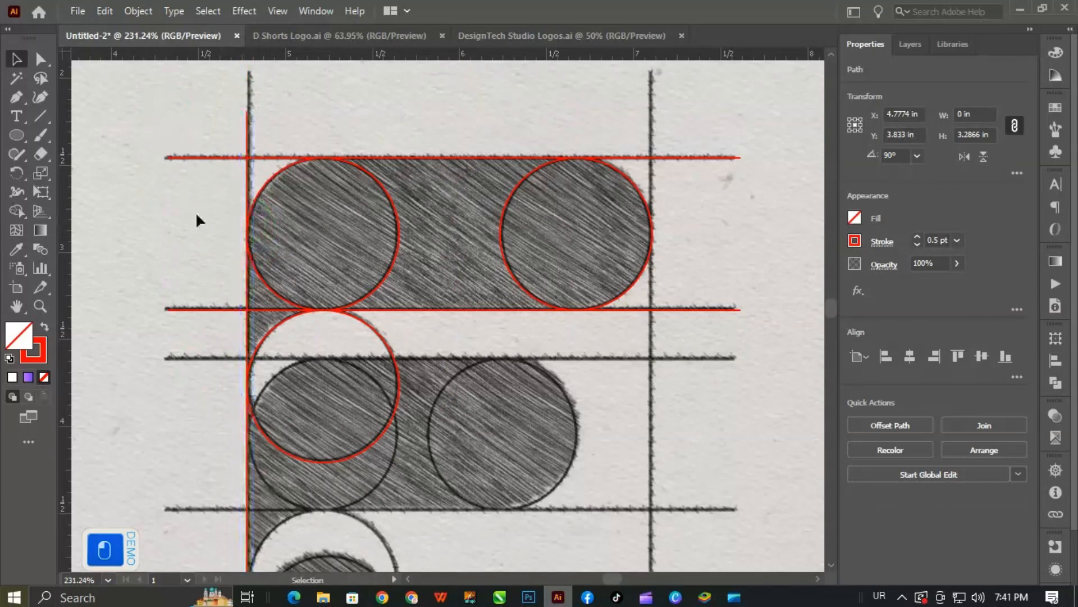
{"action": "left_click", "coordinate": [194, 203]}
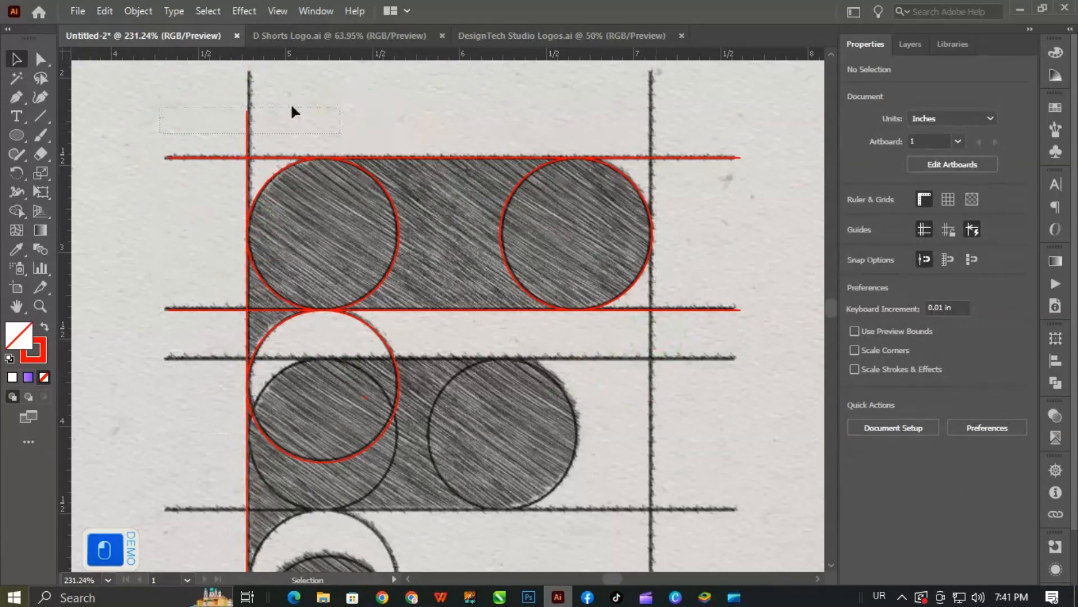
- Copy the red vertical line onto the sketch's right vertical guideline
{"action": "left_click_drag", "start_coordinate": [291, 111], "coordinate": [340, 107]}
{"action": "left_click_drag", "start_coordinate": [247, 167], "coordinate": [656, 167]}
{"action": "left_click_drag", "start_coordinate": [571, 312], "coordinate": [444, 365]}
{"action": "left_click_drag", "start_coordinate": [464, 413], "coordinate": [435, 352]}
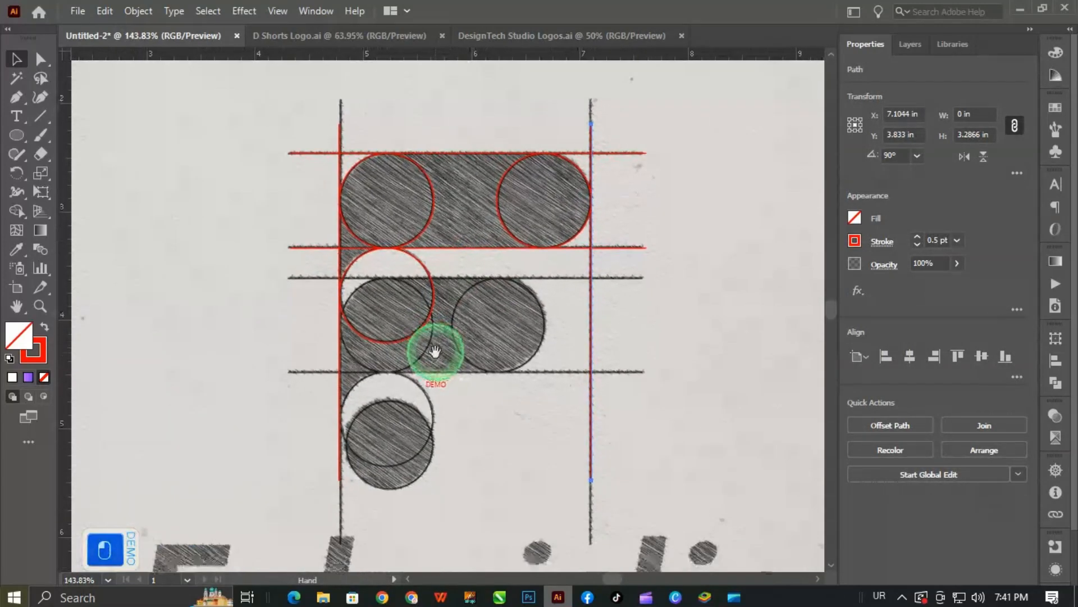
{"action": "left_click_drag", "start_coordinate": [489, 484], "coordinate": [474, 460]}
{"action": "left_click", "coordinate": [647, 155]}
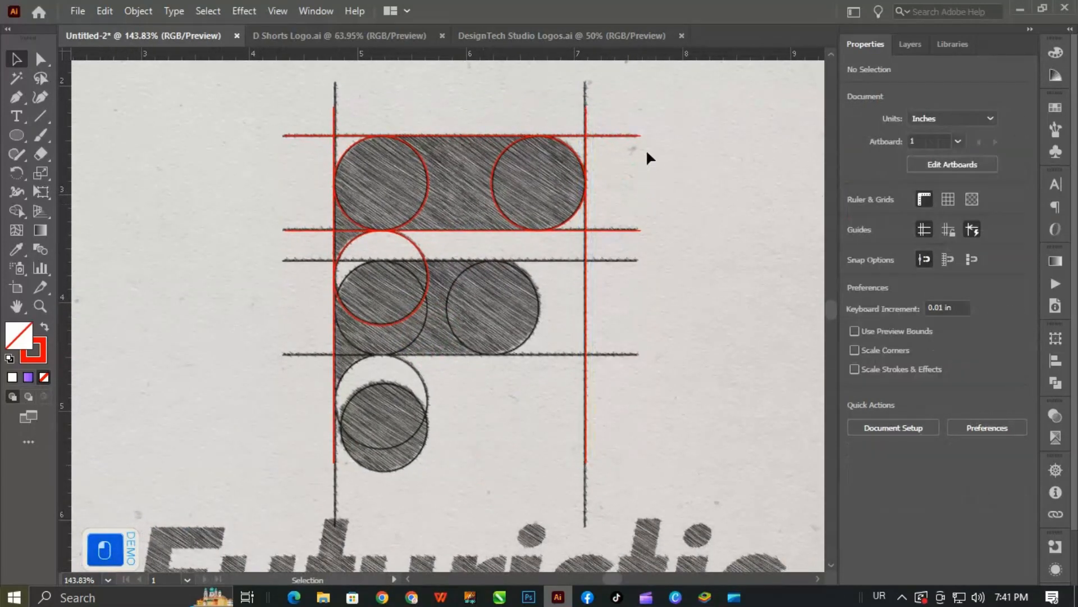
- Copy the red horizontal lines and circles down onto the second bar, and repeat the copy once for a third row
{"action": "left_click_drag", "start_coordinate": [585, 232], "coordinate": [265, 226]}
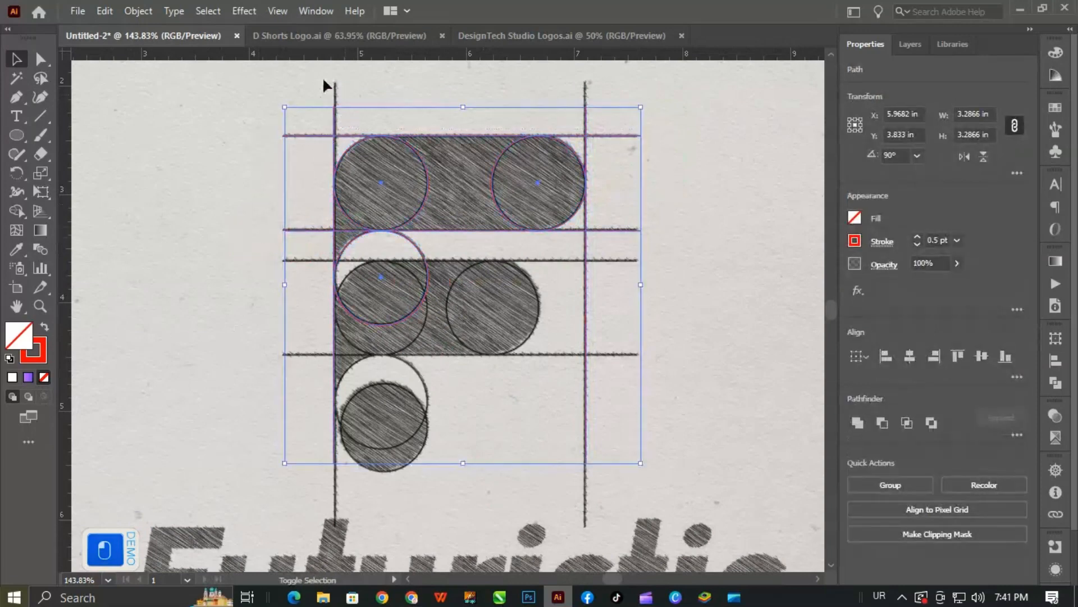
{"action": "left_click_drag", "start_coordinate": [323, 79], "coordinate": [679, 132]}
{"action": "left_click_drag", "start_coordinate": [607, 138], "coordinate": [619, 267]}
{"action": "key", "text": "ctrl+d"}
{"action": "left_click", "coordinate": [660, 417]}
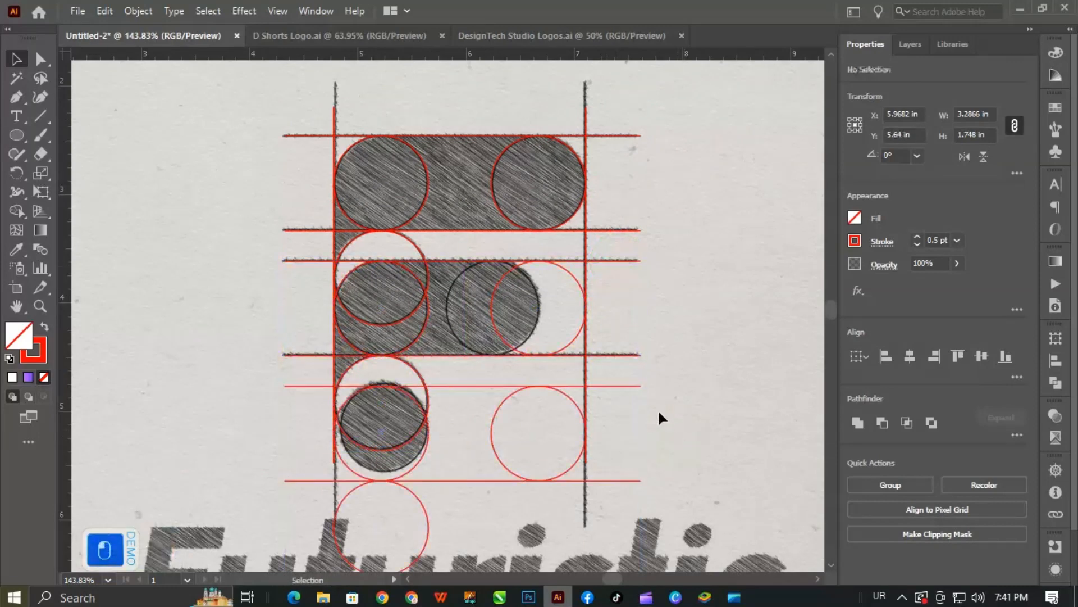
- Delete the third row's two horizontal lines, its right circle, and the lowest circle
{"action": "left_click_drag", "start_coordinate": [620, 373], "coordinate": [630, 488]}
{"action": "key", "text": "Delete"}
{"action": "left_click_drag", "start_coordinate": [553, 412], "coordinate": [503, 485]}
{"action": "key", "text": "Delete"}
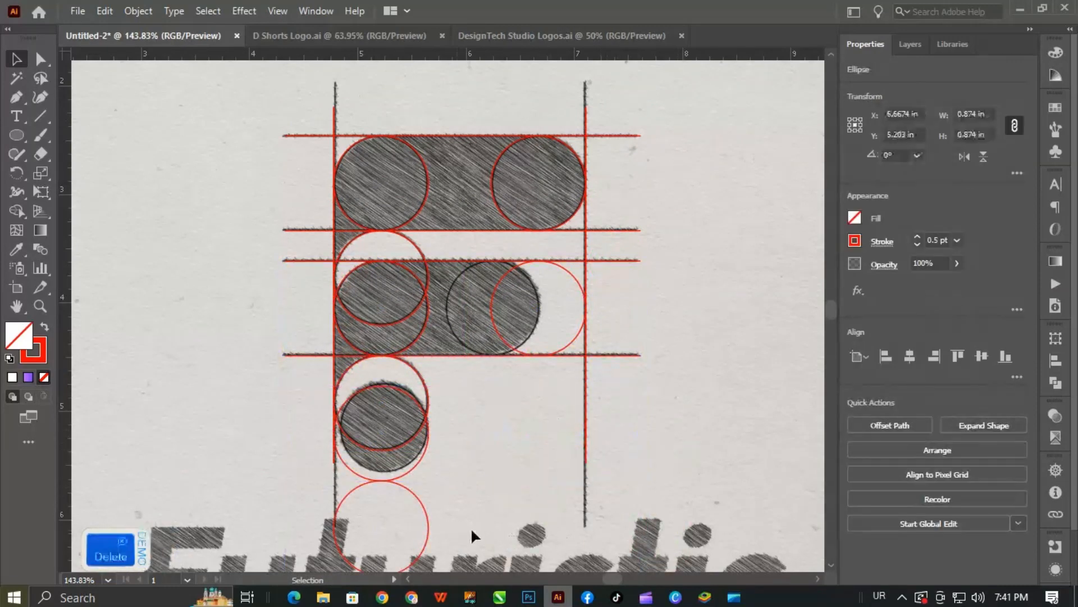
{"action": "left_click_drag", "start_coordinate": [471, 527], "coordinate": [413, 487]}
{"action": "key", "text": "Delete"}
- Resize the bottom red circle to about 0.82 in and fit it over the shaded dot of the sketch
{"action": "left_click", "coordinate": [405, 475]}
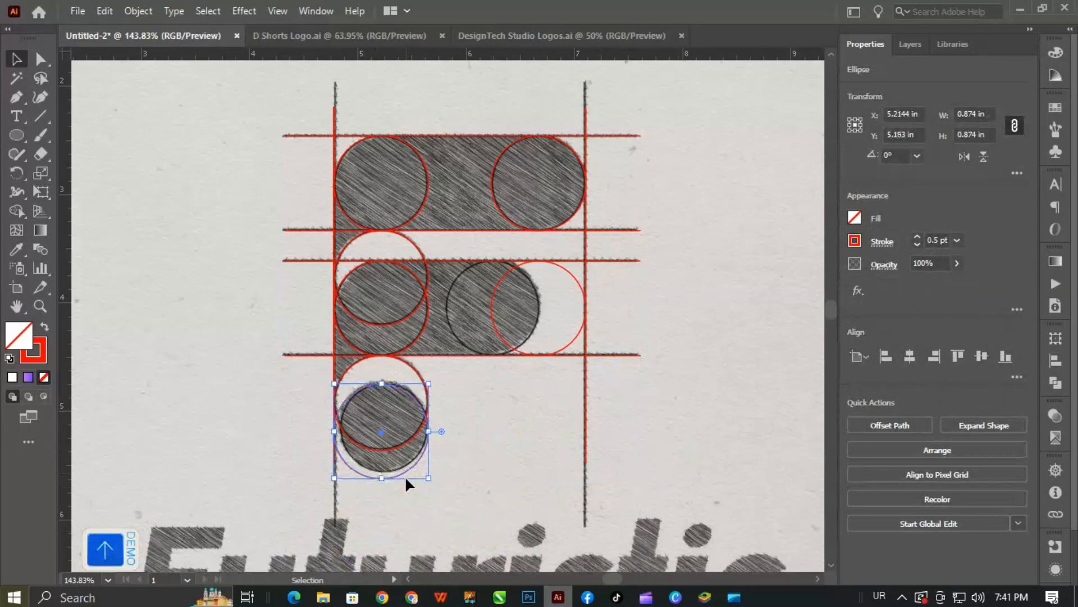
{"action": "key", "text": "Up"}
{"action": "key", "text": "ctrl+space"}
{"action": "left_click_drag", "start_coordinate": [343, 492], "coordinate": [447, 547]}
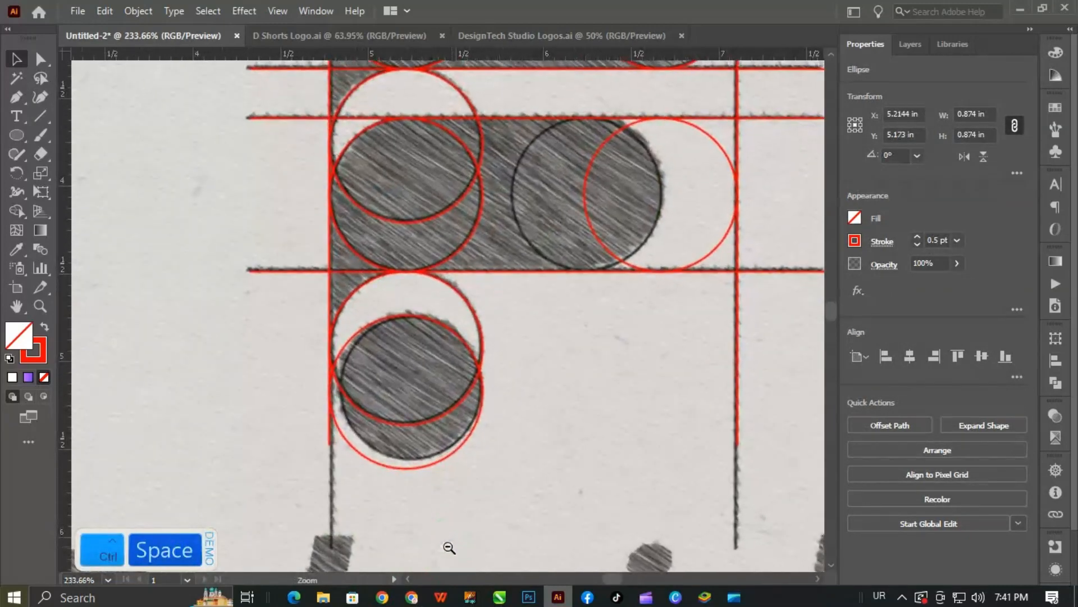
{"action": "left_click_drag", "start_coordinate": [405, 470], "coordinate": [407, 466]}
{"action": "key", "text": "ctrl+z"}
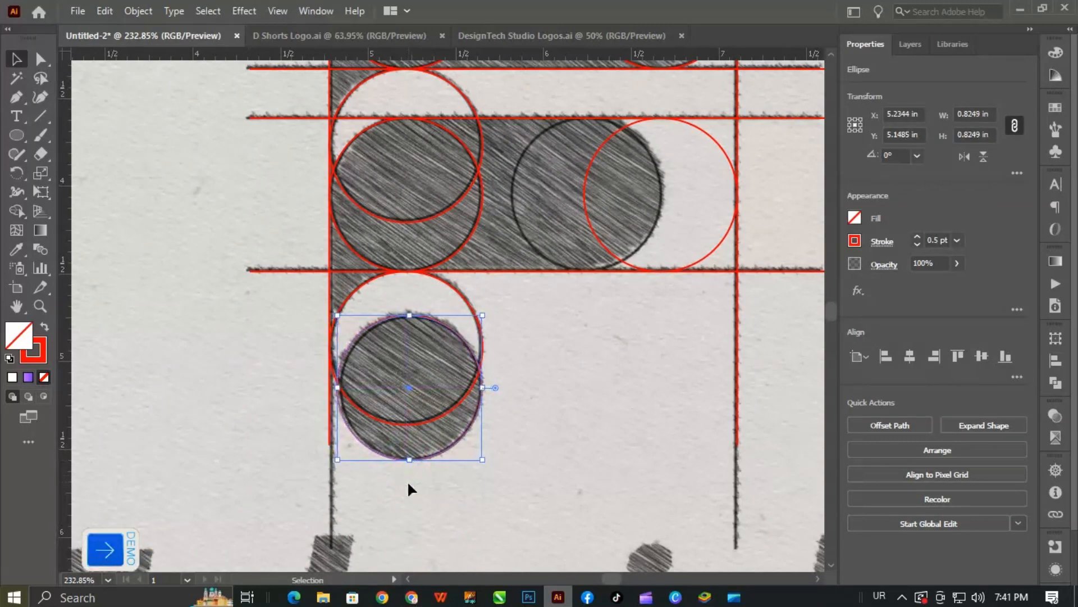
{"action": "left_click", "coordinate": [406, 480]}
- Move the second bar's right red circle left onto the shaded circle at the bar's end
{"action": "left_click", "coordinate": [382, 397], "text": "ctrl+alt"}
{"action": "left_click_drag", "start_coordinate": [382, 397], "coordinate": [337, 398]}
{"action": "left_click_drag", "start_coordinate": [470, 398], "coordinate": [443, 409]}
{"action": "left_click_drag", "start_coordinate": [481, 279], "coordinate": [488, 325]}
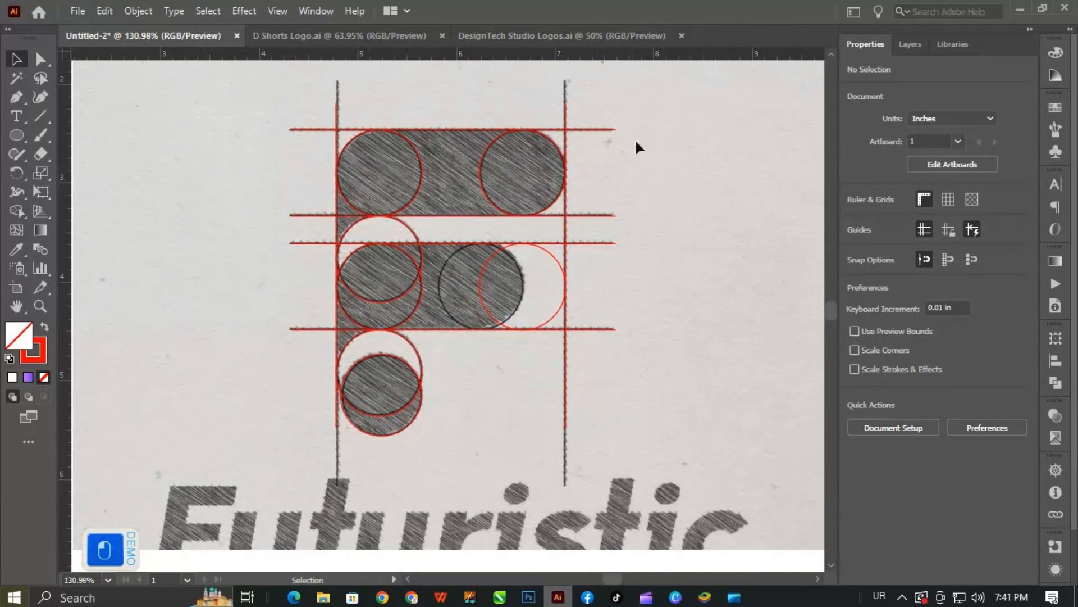
{"action": "left_click_drag", "start_coordinate": [528, 258], "coordinate": [511, 255]}
{"action": "left_click", "coordinate": [637, 305]}
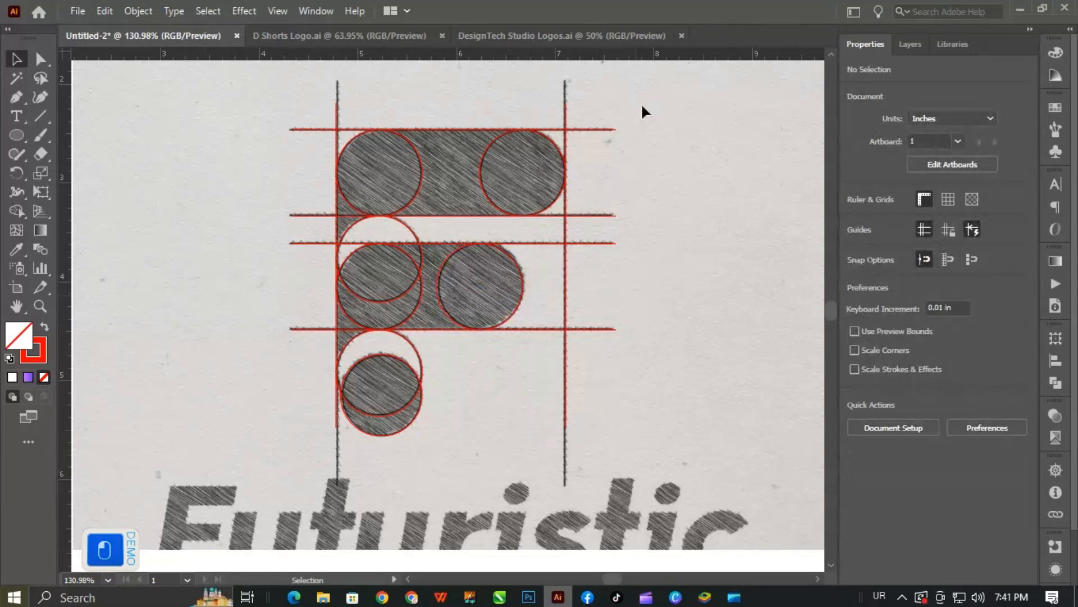
- Merge the regions of the traced construction lines and circles with the Shape Builder into the upper bar, second bar and bottom dot
{"action": "left_click_drag", "start_coordinate": [267, 444], "coordinate": [623, 111]}
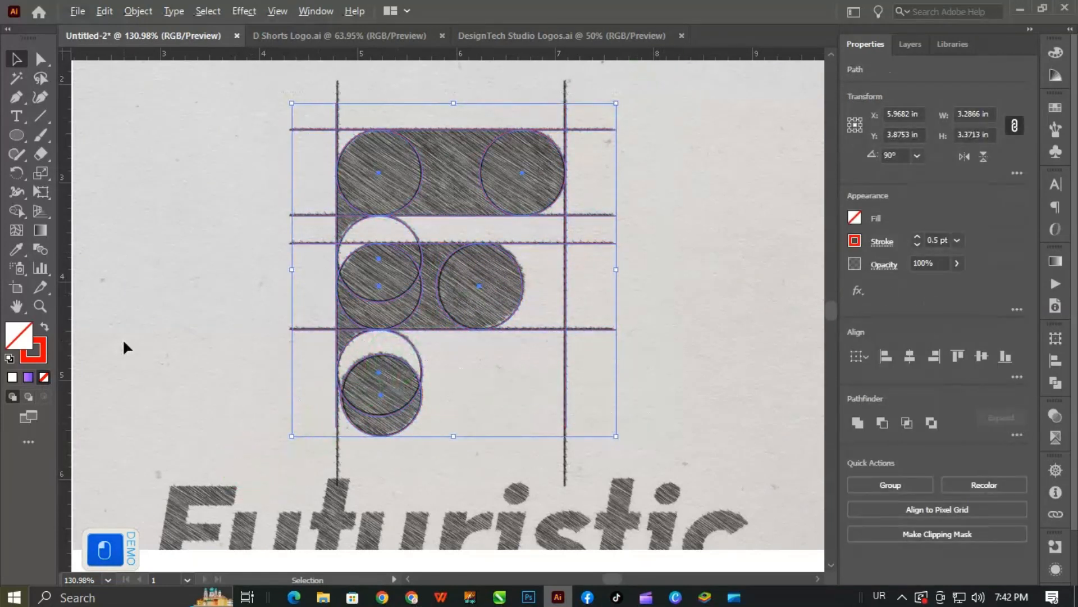
{"action": "key", "text": "alt"}
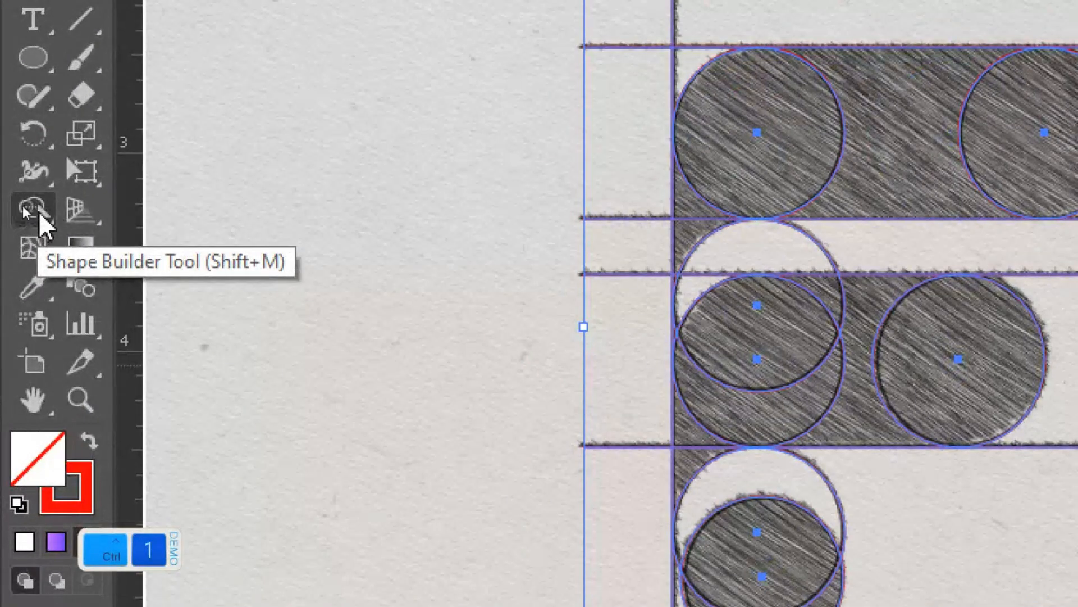
{"action": "left_click", "coordinate": [17, 212]}
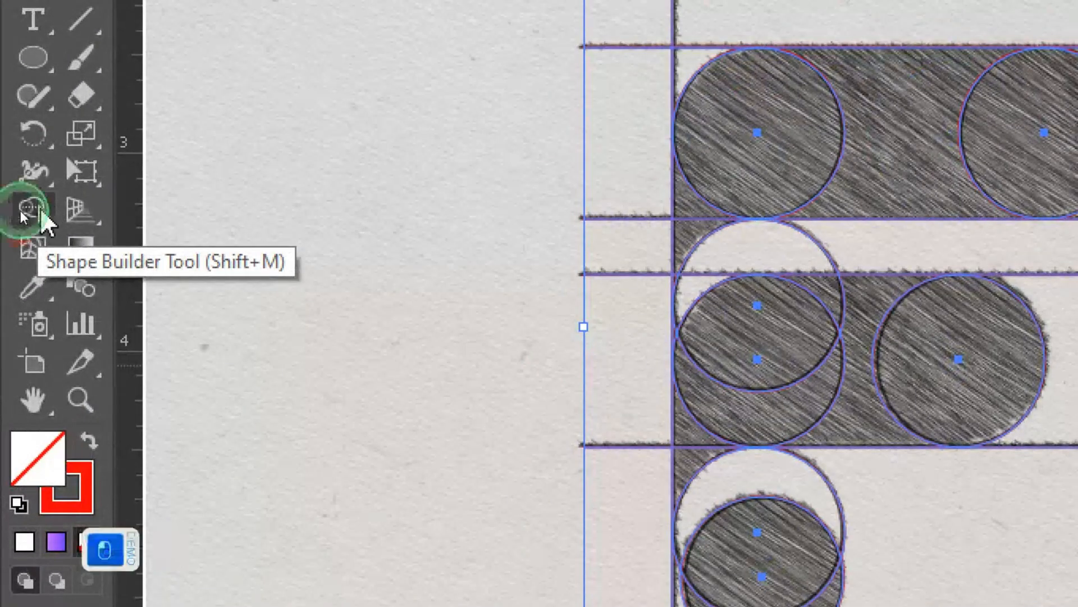
{"action": "key", "text": "ctrl+1"}
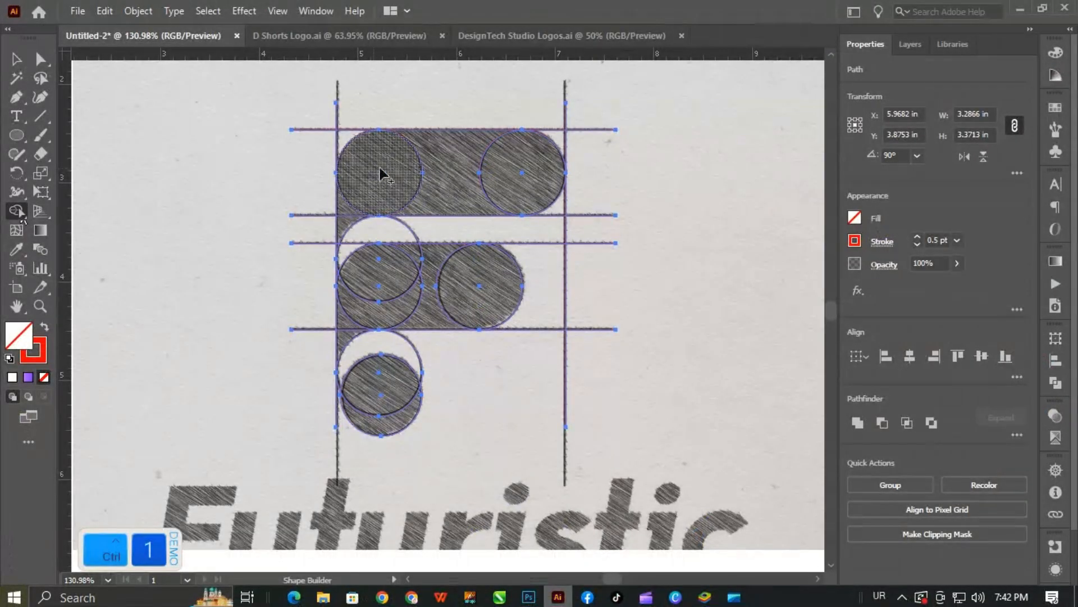
{"action": "mouse_move", "coordinate": [513, 173]}
{"action": "left_mouse_down"}
{"action": "mouse_move", "coordinate": [429, 171]}
{"action": "mouse_move", "coordinate": [379, 187]}
{"action": "mouse_move", "coordinate": [344, 228]}
{"action": "left_mouse_up"}
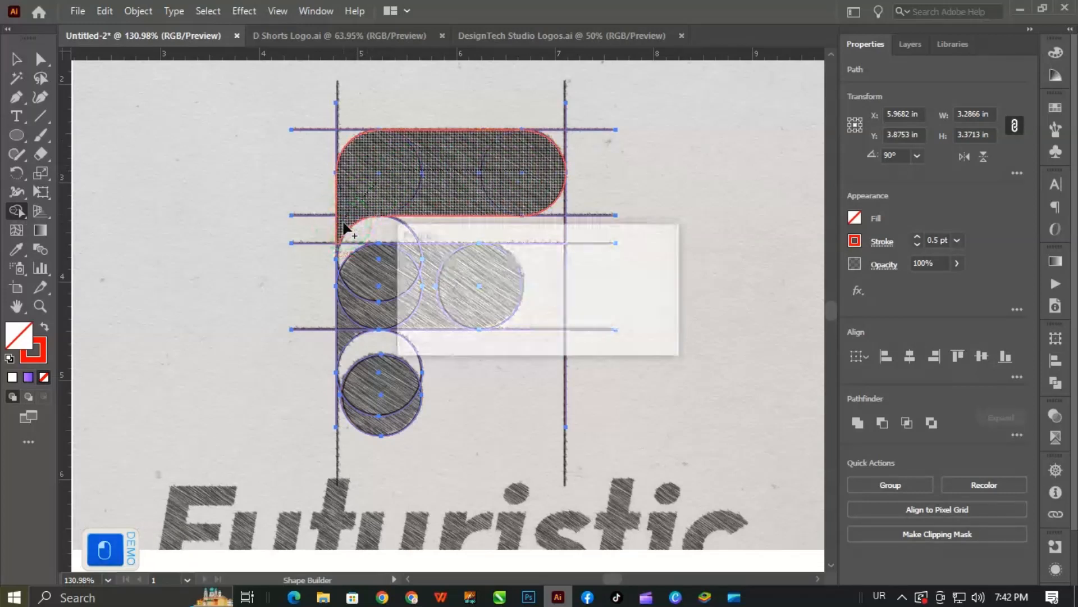
{"action": "mouse_move", "coordinate": [541, 289]}
{"action": "left_mouse_down"}
{"action": "mouse_move", "coordinate": [451, 282]}
{"action": "mouse_move", "coordinate": [437, 264]}
{"action": "mouse_move", "coordinate": [407, 263]}
{"action": "mouse_move", "coordinate": [338, 330]}
{"action": "left_mouse_up"}
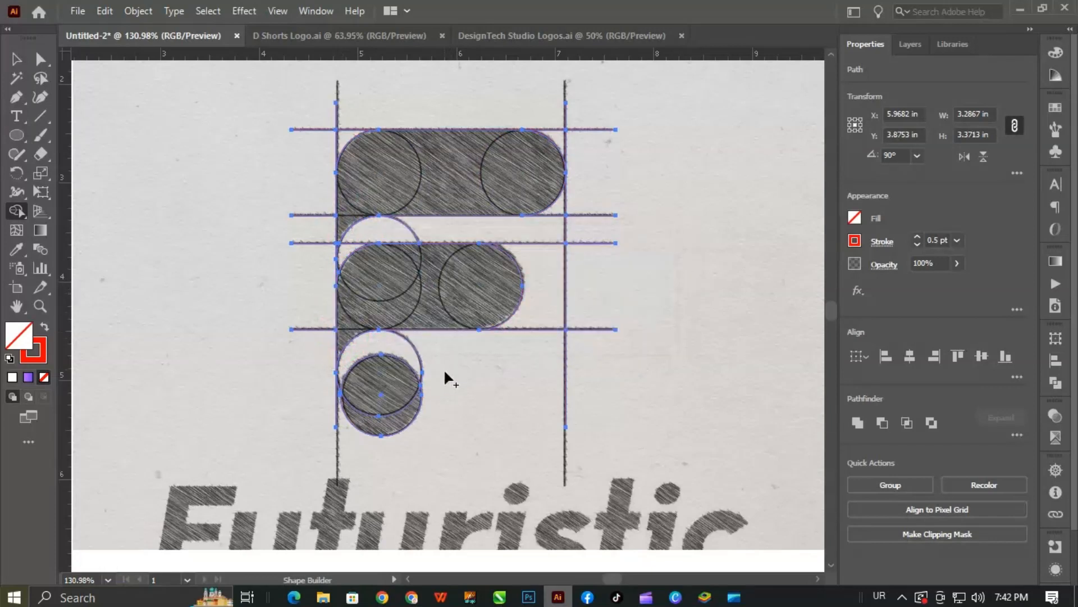
{"action": "left_click", "coordinate": [374, 411]}
{"action": "left_click", "coordinate": [16, 59]}
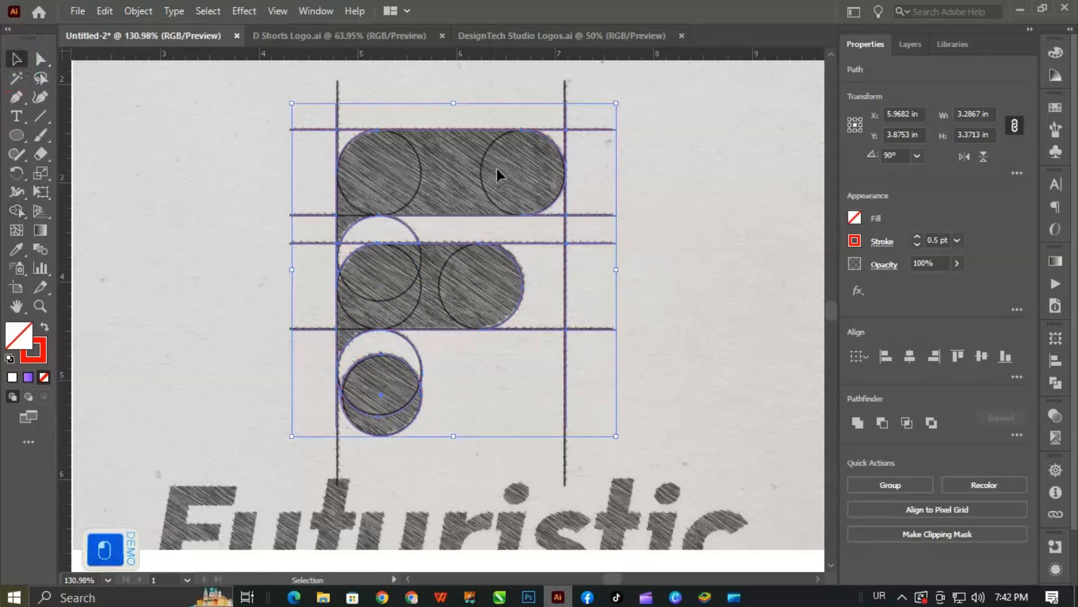
- Delete the leftover red line ends beyond the bars and the leftover arc between them, and undo the extra deletion
{"action": "left_click", "coordinate": [637, 170]}
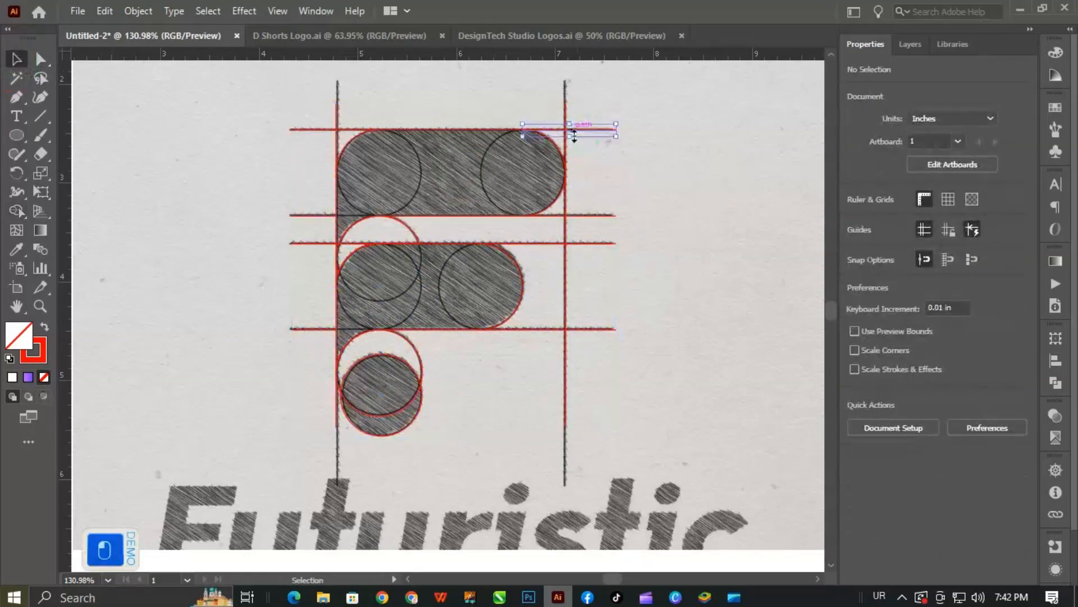
{"action": "left_click", "coordinate": [574, 135]}
{"action": "left_click", "coordinate": [481, 132]}
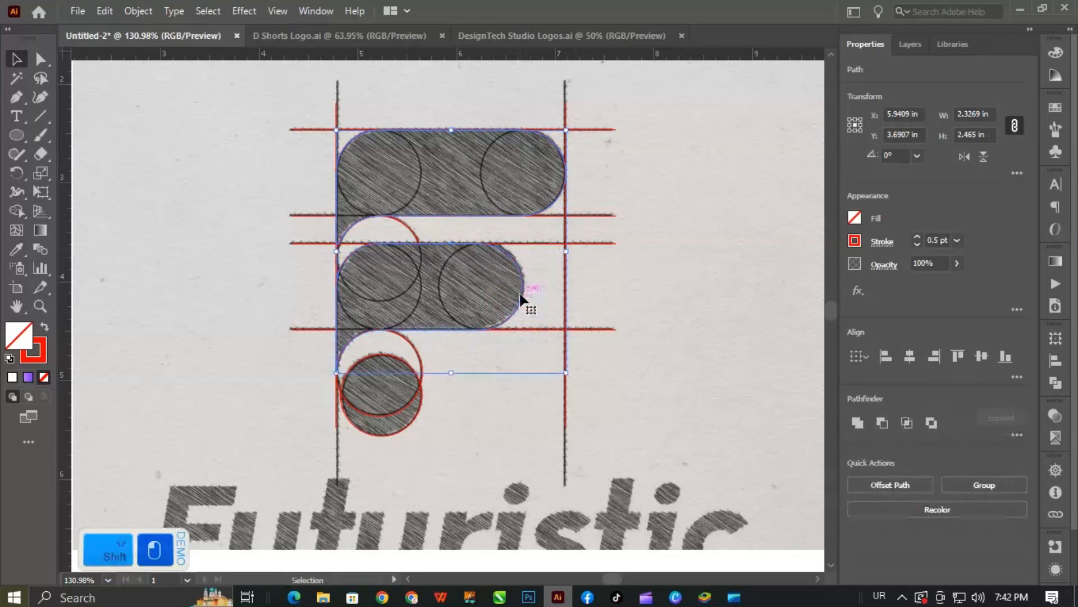
{"action": "left_click", "coordinate": [534, 330]}
{"action": "left_click_drag", "start_coordinate": [534, 283], "coordinate": [636, 443]}
{"action": "key", "text": "Delete"}
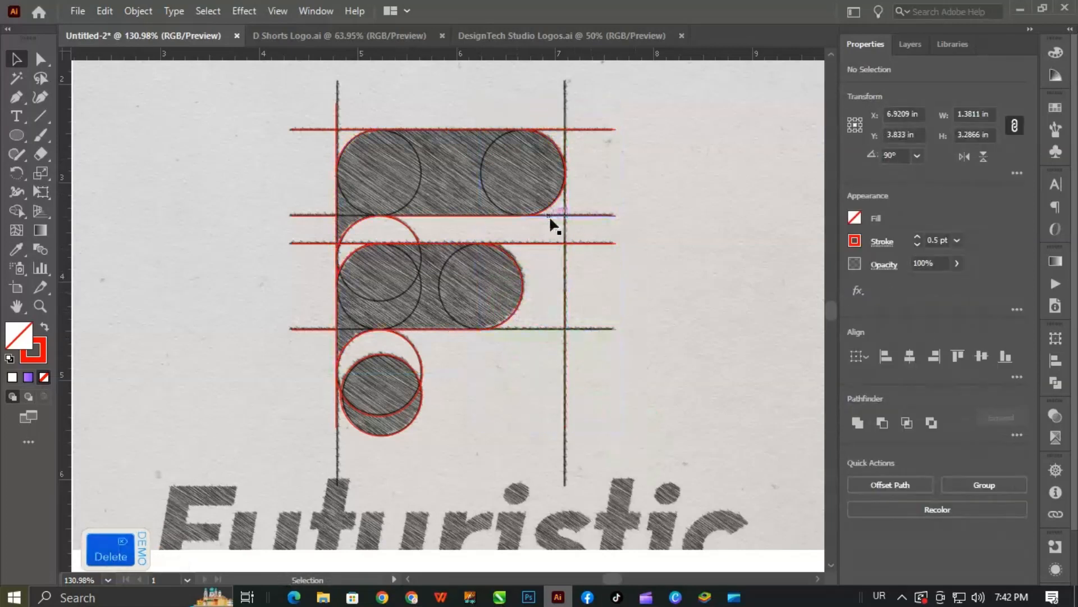
{"action": "left_click_drag", "start_coordinate": [584, 200], "coordinate": [645, 310]}
{"action": "key", "text": "Delete"}
{"action": "mouse_move", "coordinate": [422, 234]}
{"action": "left_mouse_down"}
{"action": "mouse_move", "coordinate": [377, 234]}
{"action": "mouse_move", "coordinate": [403, 235]}
{"action": "mouse_move", "coordinate": [393, 308]}
{"action": "left_mouse_up"}
{"action": "key", "text": "Delete"}
{"action": "key", "text": "Delete"}
{"action": "key", "text": "ctrl+z"}
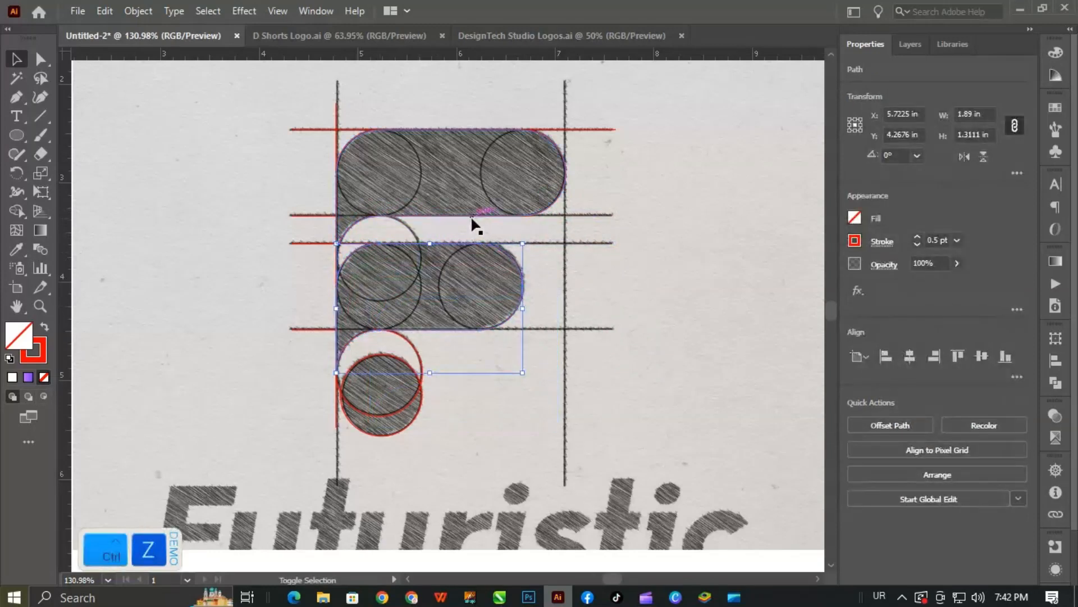
- Isolate the two bars and the dot by cutting them, deleting all remaining construction pieces and pasting the shapes back in place
{"action": "left_click", "coordinate": [472, 216], "text": "shift"}
{"action": "left_click_drag", "start_coordinate": [473, 228], "coordinate": [509, 308]}
{"action": "key", "text": "ctrl+z"}
{"action": "left_click", "coordinate": [409, 425], "text": "shift"}
{"action": "key", "text": "ctrl+x"}
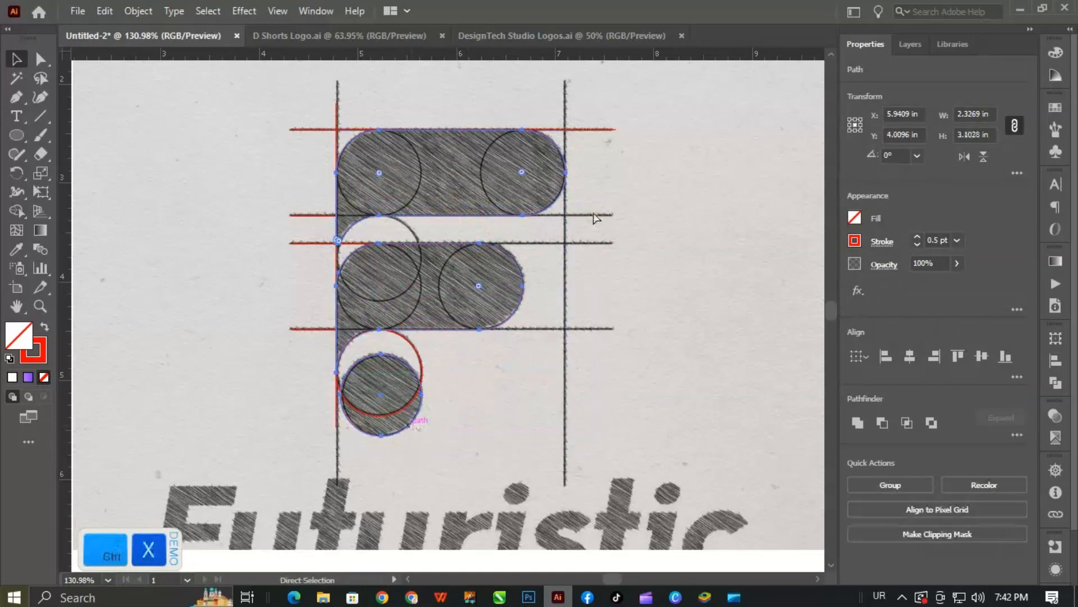
{"action": "left_click", "coordinate": [504, 287]}
{"action": "left_click", "coordinate": [16, 58]}
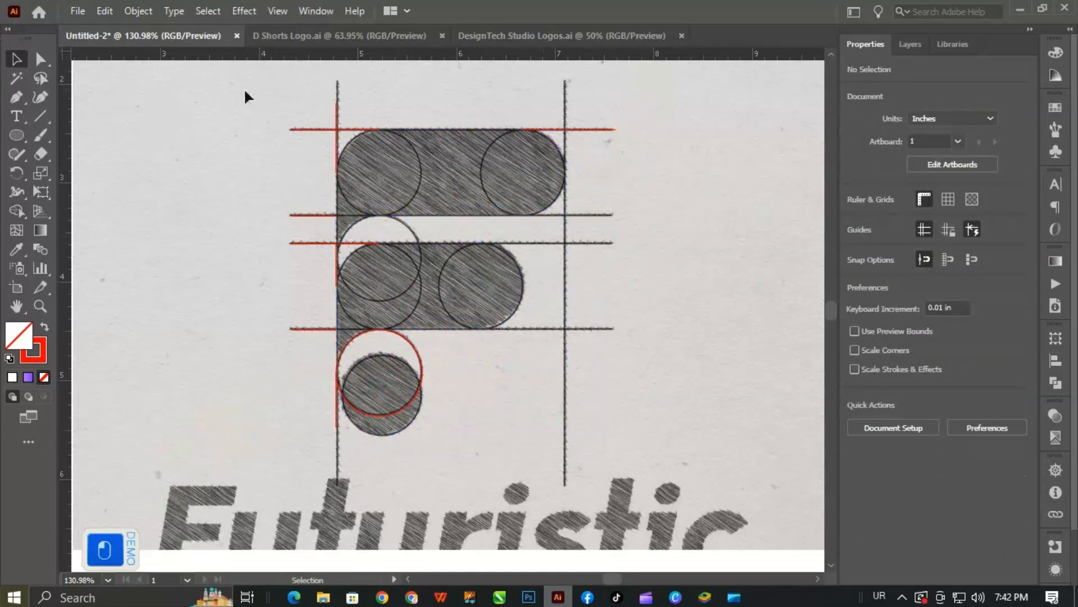
{"action": "left_click_drag", "start_coordinate": [246, 97], "coordinate": [720, 483]}
{"action": "left_click", "coordinate": [662, 340]}
{"action": "key", "text": "ctrl+f"}
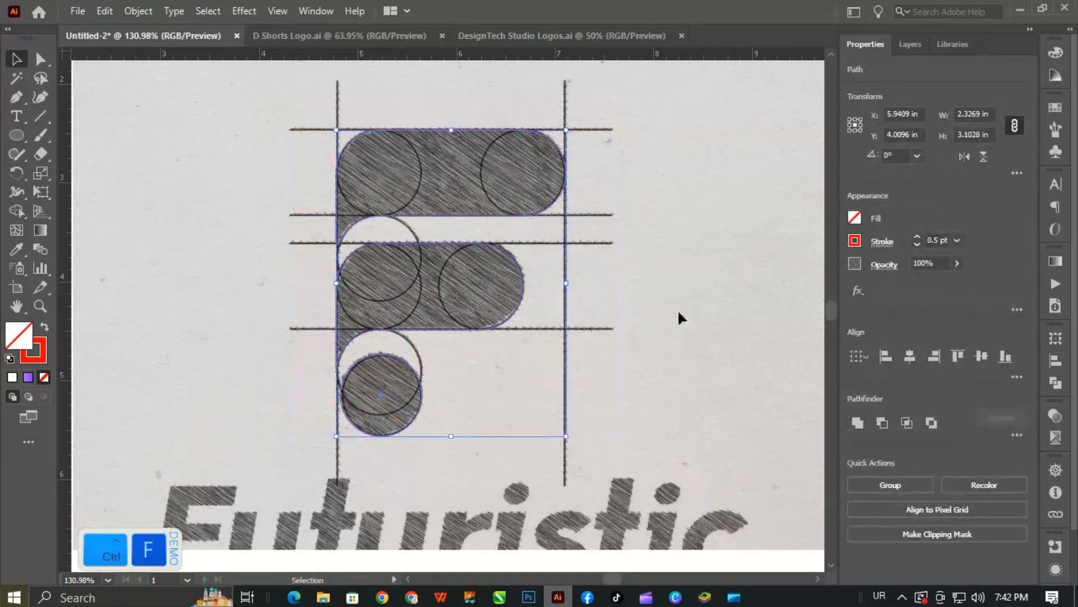
- Fill the two bars and the bottom dot with bright red
{"action": "left_click", "coordinate": [856, 221]}
{"action": "left_click", "coordinate": [748, 274]}
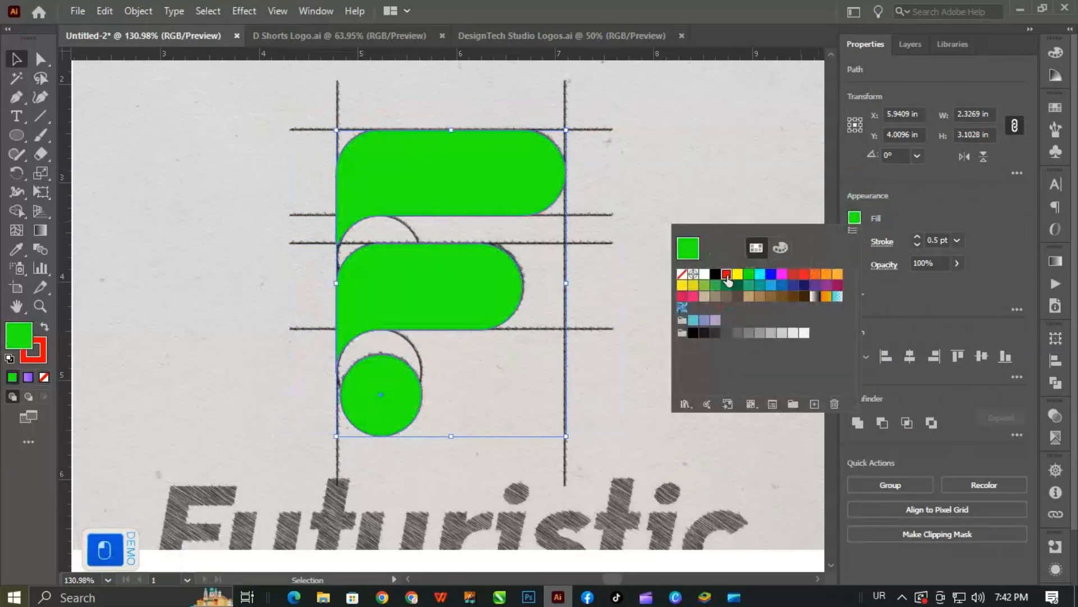
{"action": "left_click", "coordinate": [726, 273]}
{"action": "left_click", "coordinate": [647, 133]}
- Add the point text "Futuristic" beside the bottom dot, with the keyboard language set to English
{"action": "key", "text": "space"}
{"action": "left_click_drag", "start_coordinate": [510, 391], "coordinate": [520, 269]}
{"action": "left_click_drag", "start_coordinate": [497, 337], "coordinate": [470, 329]}
{"action": "key", "text": "t"}
{"action": "left_click", "coordinate": [229, 260]}
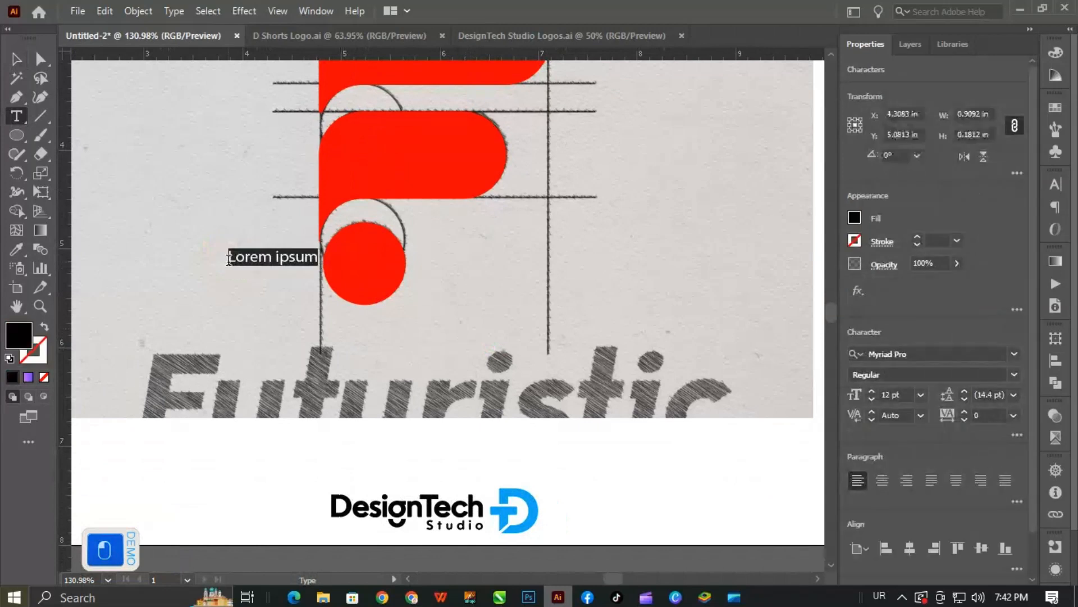
{"action": "type", "text": "utur"}
{"action": "key", "text": "BackSpace"}
{"action": "key", "text": "ctrl+a"}
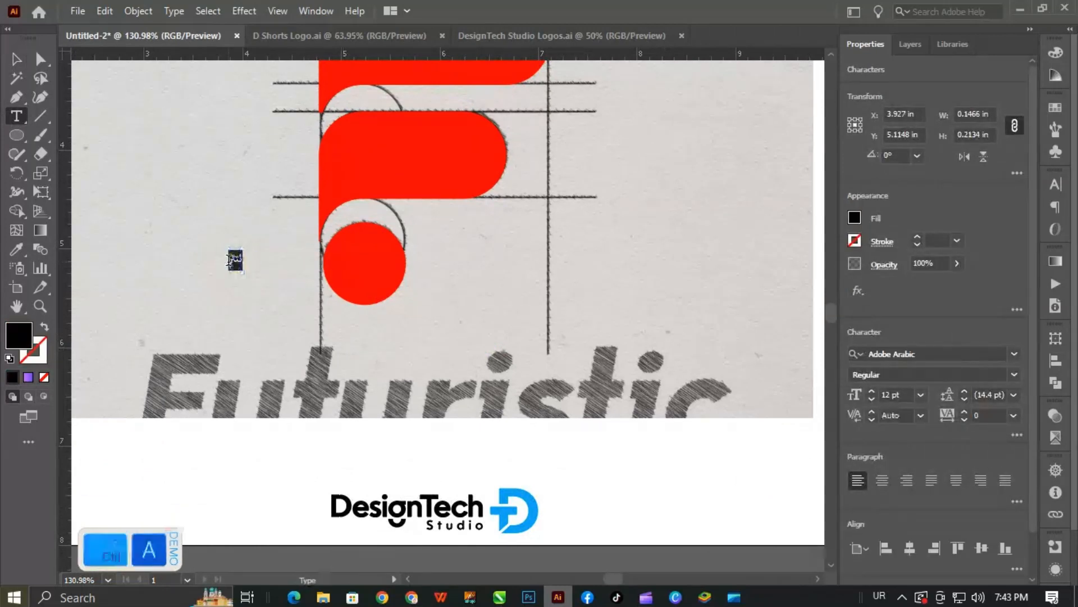
{"action": "key", "text": "super+space"}
{"action": "type", "text": "F"}
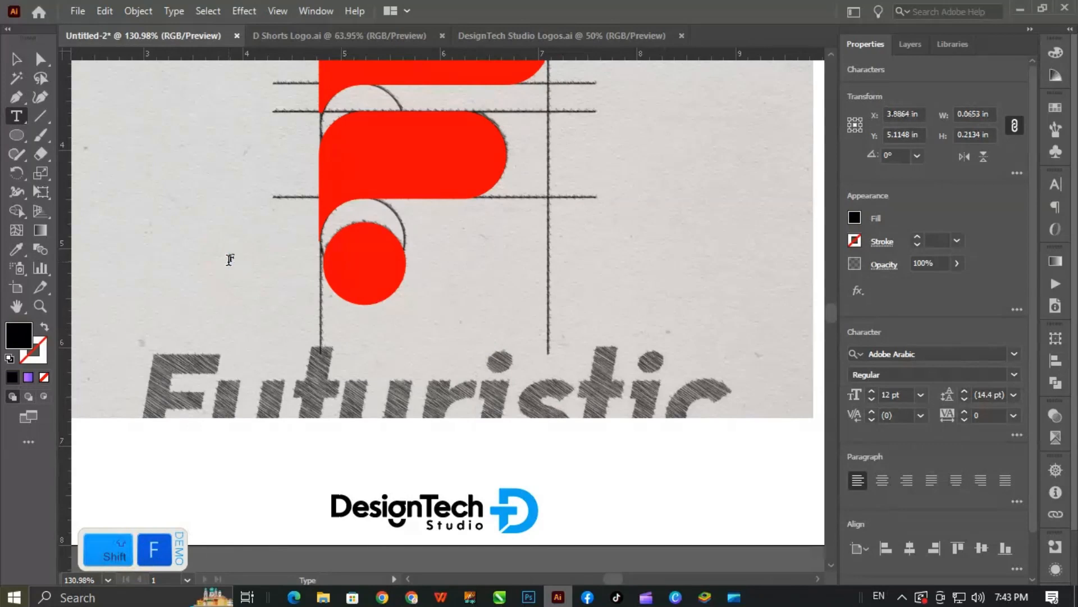
{"action": "type", "text": "uturistic"}
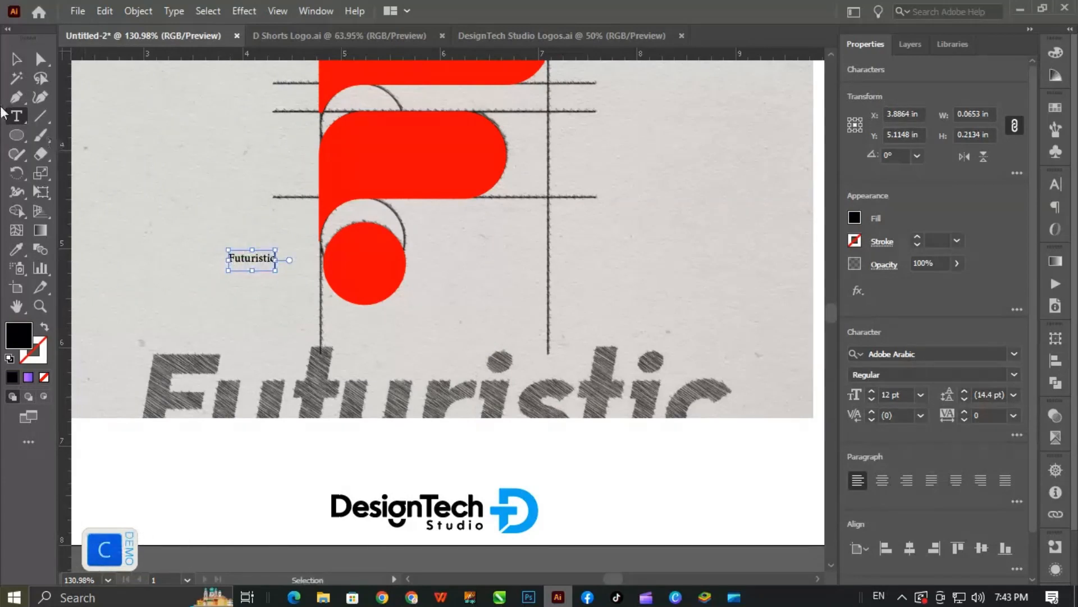
- Enlarge the "Futuristic" text to about 71 pt and move it down onto the sketched wordmark
{"action": "left_click", "coordinate": [16, 58]}
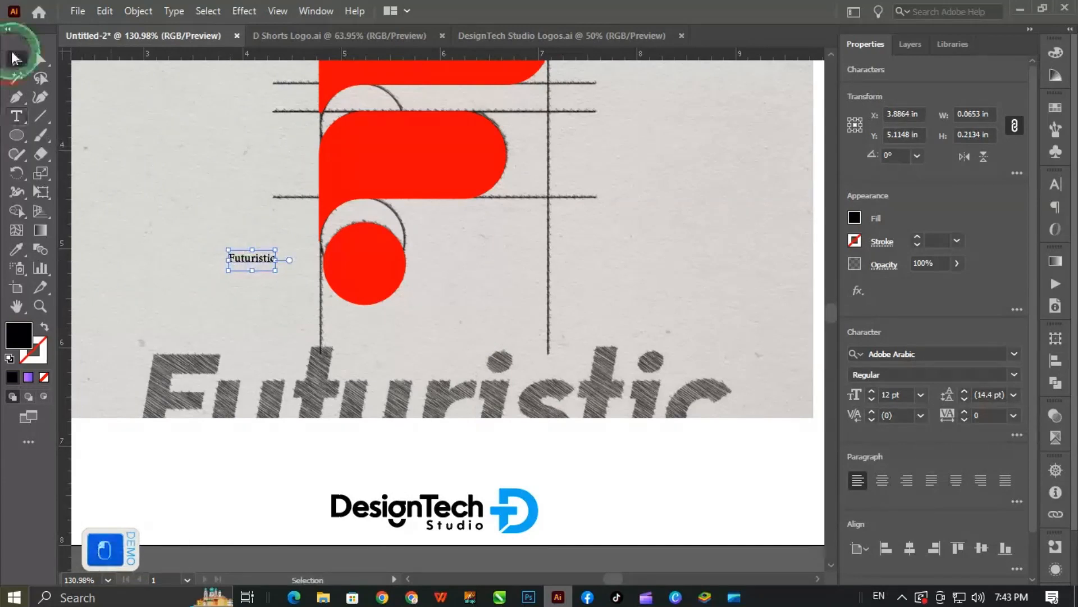
{"action": "left_click_drag", "start_coordinate": [275, 270], "coordinate": [506, 374]}
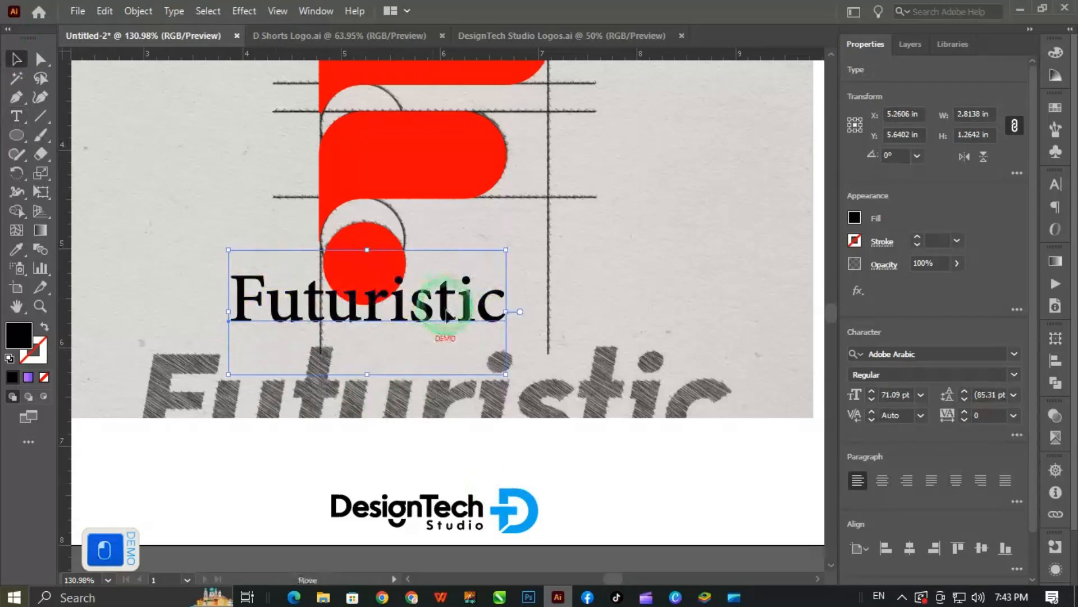
{"action": "left_click_drag", "start_coordinate": [453, 313], "coordinate": [497, 416]}
- Set the wordmark's font to Mimolette W05 Bold Italic
{"action": "left_click", "coordinate": [943, 358]}
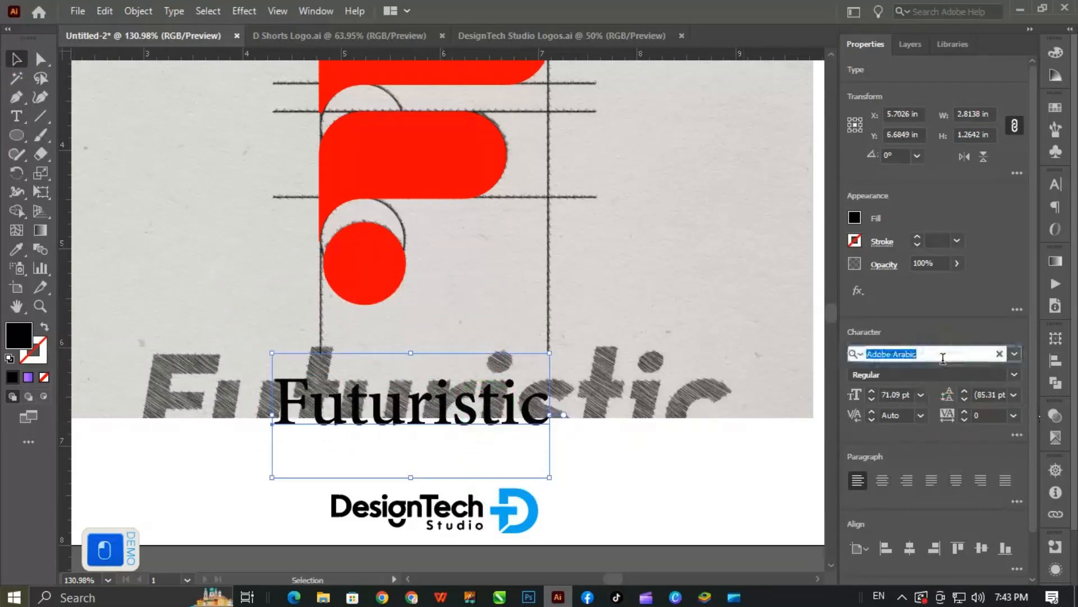
{"action": "type", "text": "mimo"}
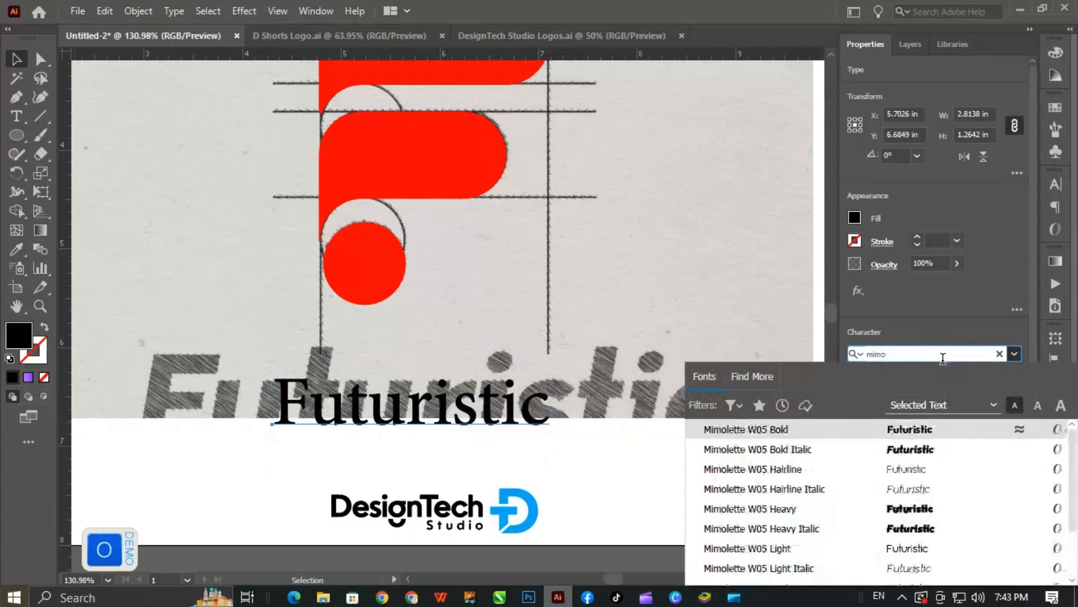
{"action": "left_click", "coordinate": [787, 448]}
{"action": "left_click", "coordinate": [625, 289]}
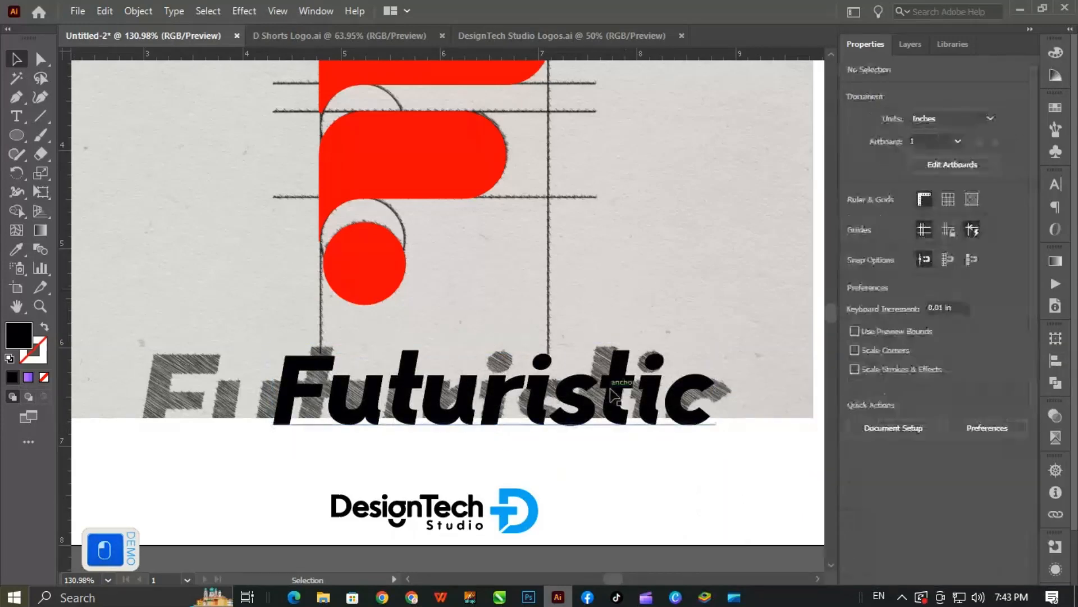
- Unlock the linked sketch image behind the logo and delete it
{"action": "right_click", "coordinate": [616, 253]}
{"action": "left_click", "coordinate": [603, 229]}
{"action": "left_click_drag", "start_coordinate": [585, 302], "coordinate": [487, 332]}
{"action": "left_click_drag", "start_coordinate": [551, 275], "coordinate": [527, 348]}
{"action": "key", "text": "ctrl+0"}
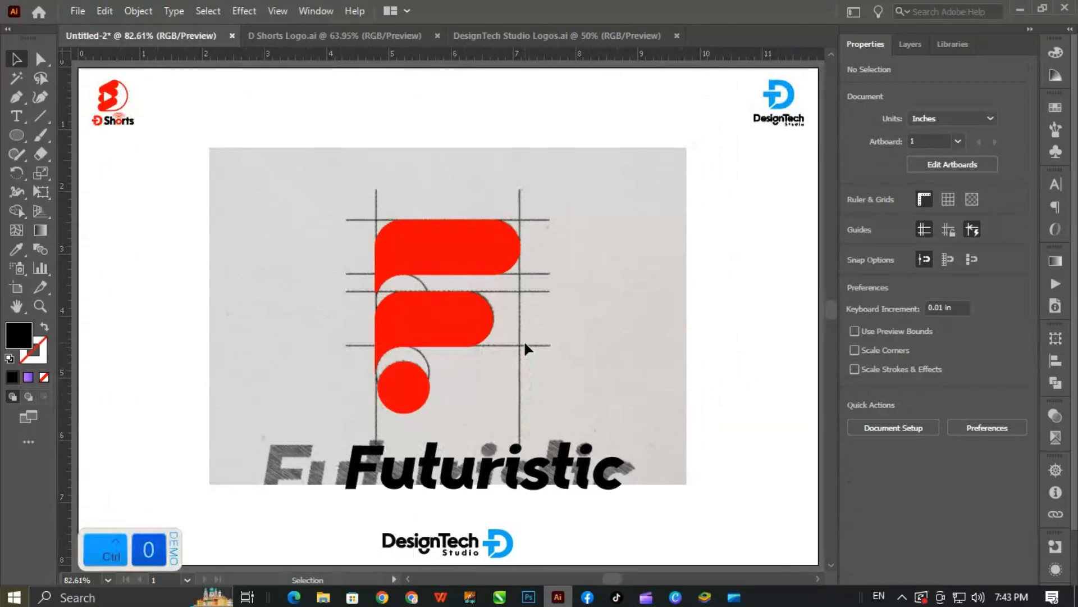
{"action": "left_click", "coordinate": [913, 44]}
{"action": "left_click", "coordinate": [872, 153]}
{"action": "left_click", "coordinate": [636, 342]}
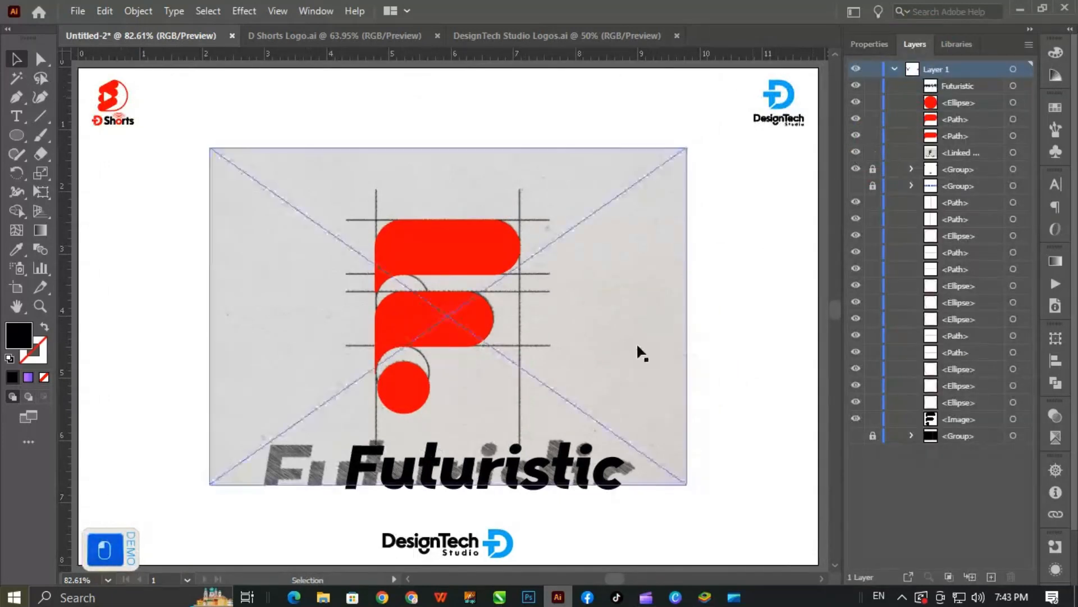
{"action": "key", "text": "Delete"}
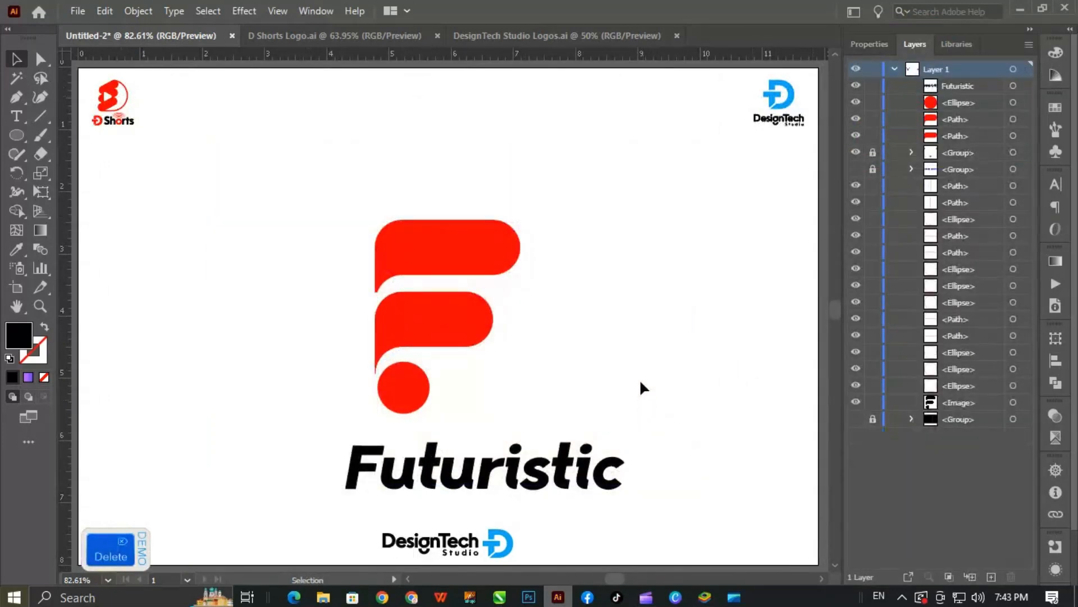
- Move the wordmark left and closer beneath the F, and shift the F and wordmark together upward on the artboard
{"action": "left_click_drag", "start_coordinate": [544, 481], "coordinate": [510, 469]}
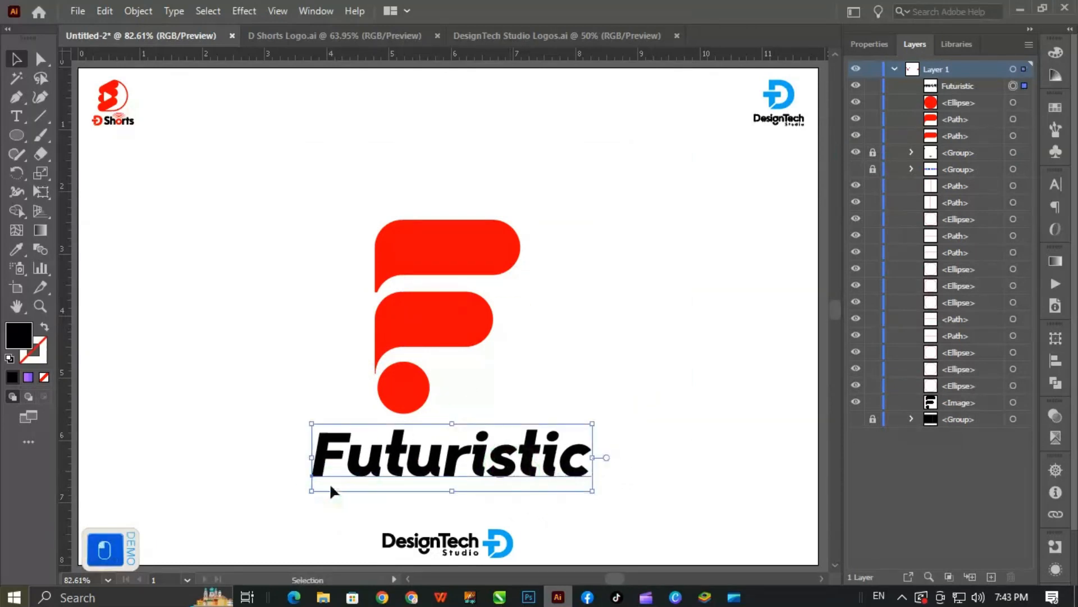
{"action": "left_click", "coordinate": [445, 360]}
{"action": "left_click_drag", "start_coordinate": [646, 135], "coordinate": [284, 498]}
{"action": "left_click_drag", "start_coordinate": [403, 391], "coordinate": [402, 360]}
{"action": "left_click", "coordinate": [470, 360]}
{"action": "left_click", "coordinate": [484, 425]}
- Group the F's two bars and dot, and align the group and the wordmark to their horizontal centers
{"action": "left_click_drag", "start_coordinate": [540, 154], "coordinate": [379, 340]}
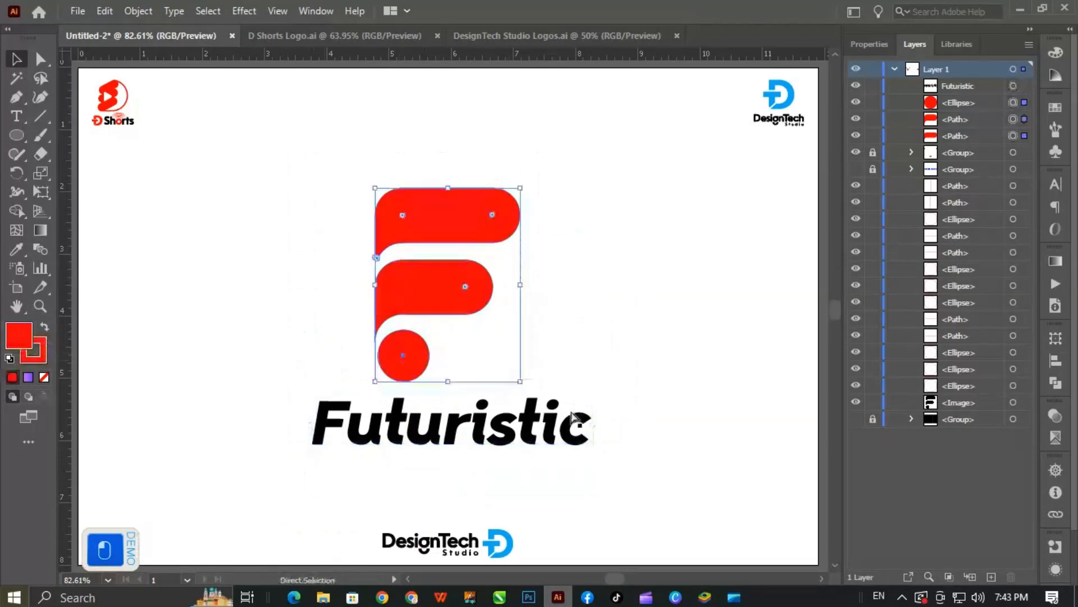
{"action": "key", "text": "ctrl+g"}
{"action": "left_click", "coordinate": [581, 427], "text": "shift"}
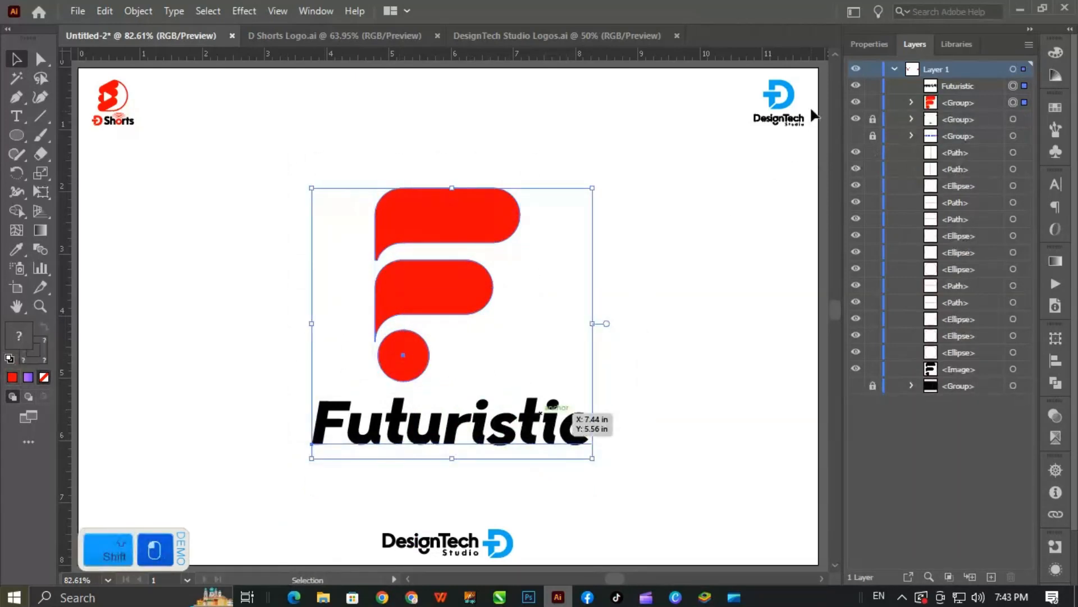
{"action": "left_click", "coordinate": [865, 44]}
{"action": "left_click", "coordinate": [910, 355]}
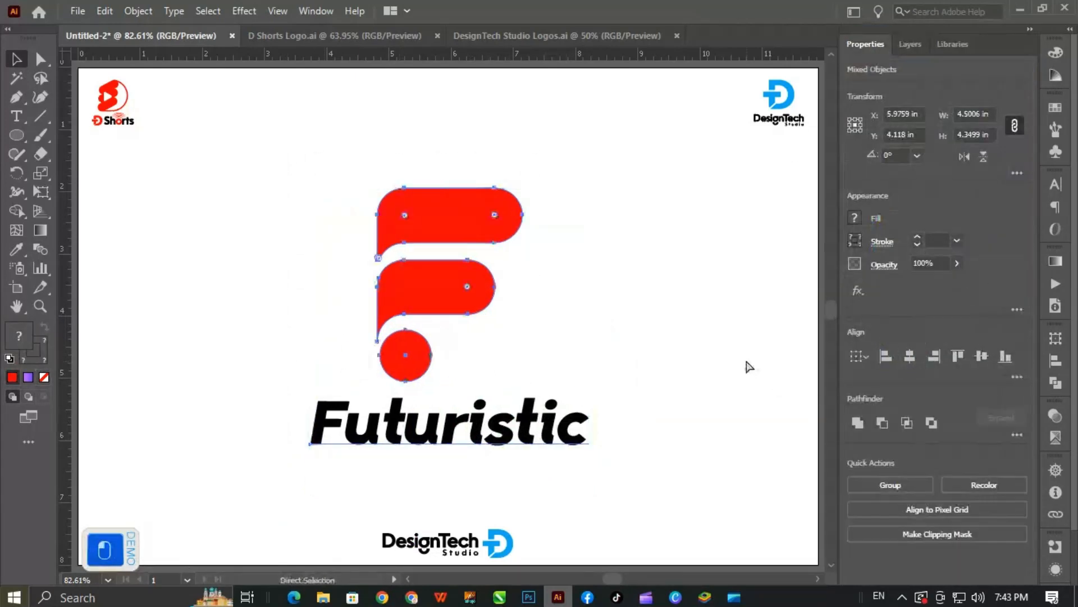
- Nudge the F and the wordmark slightly left as one group, and ungroup them
{"action": "key", "text": "ctrl+g"}
{"action": "key", "text": "Left"}
{"action": "key", "text": "Left"}
{"action": "key", "text": "ctrl+shift+g"}
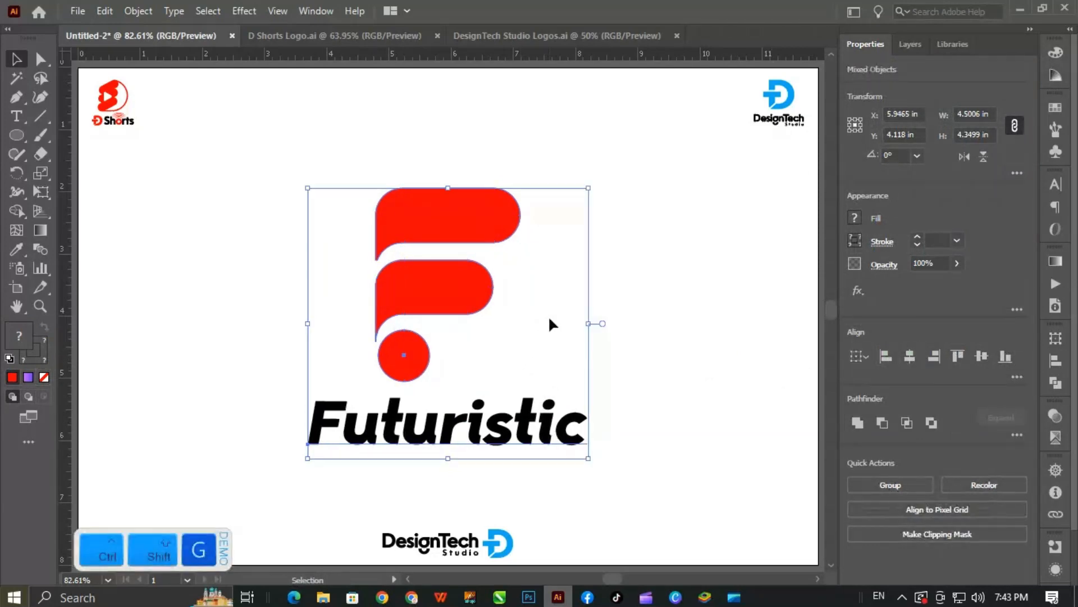
{"action": "left_click", "coordinate": [548, 322]}
- Enlarge the wordmark proportionally about its center to about 77 pt, roughly 4.9 in wide
{"action": "left_click_drag", "start_coordinate": [434, 428], "coordinate": [436, 430]}
{"action": "key", "text": "ctrl+z"}
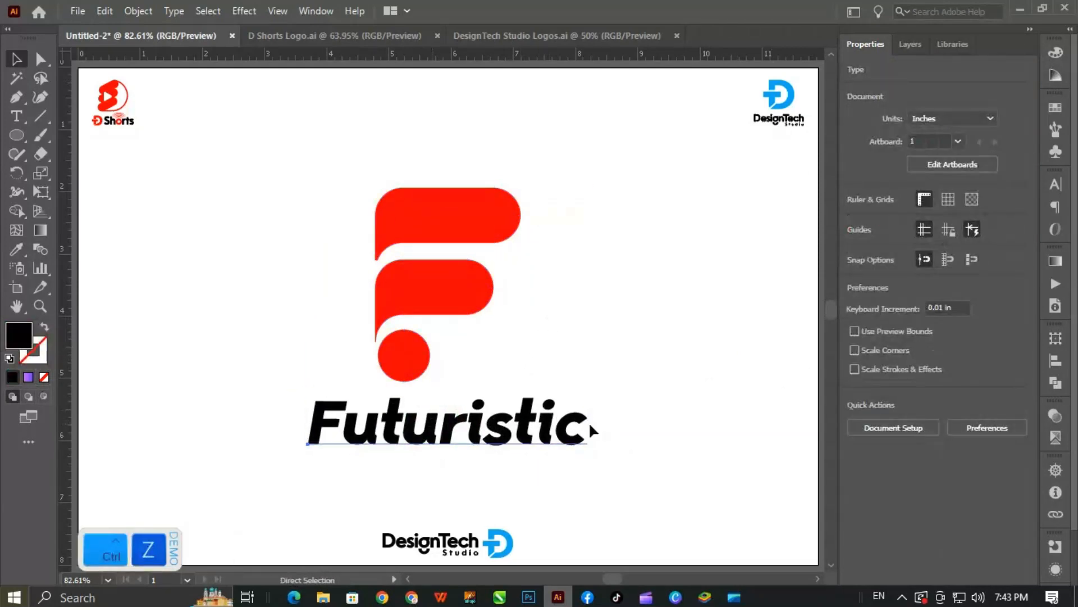
{"action": "left_click", "coordinate": [623, 338]}
{"action": "left_click", "coordinate": [579, 426]}
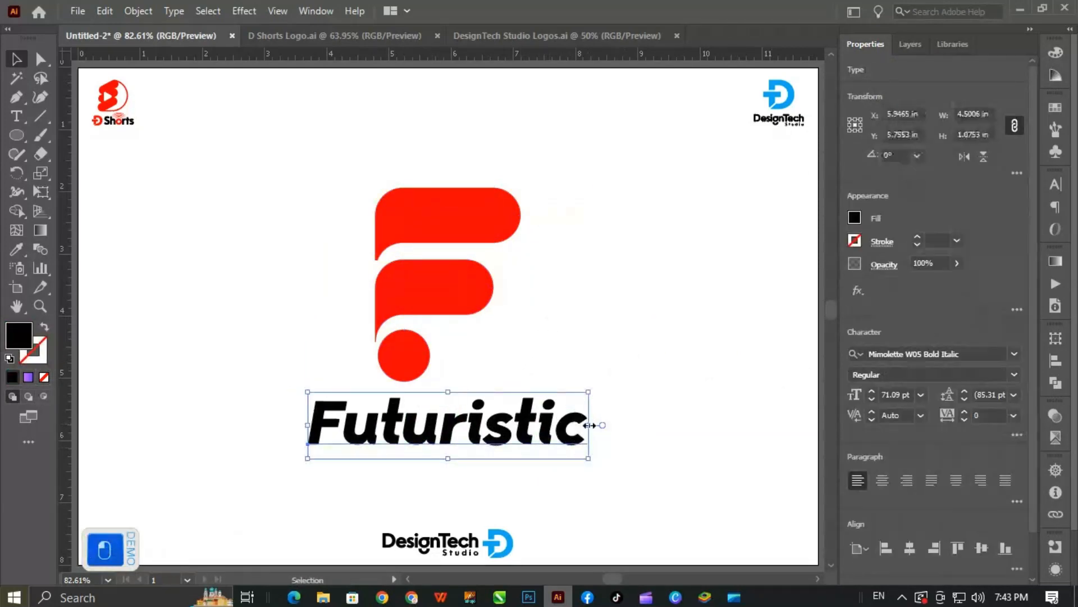
{"action": "left_click_drag", "start_coordinate": [588, 425], "coordinate": [602, 431]}
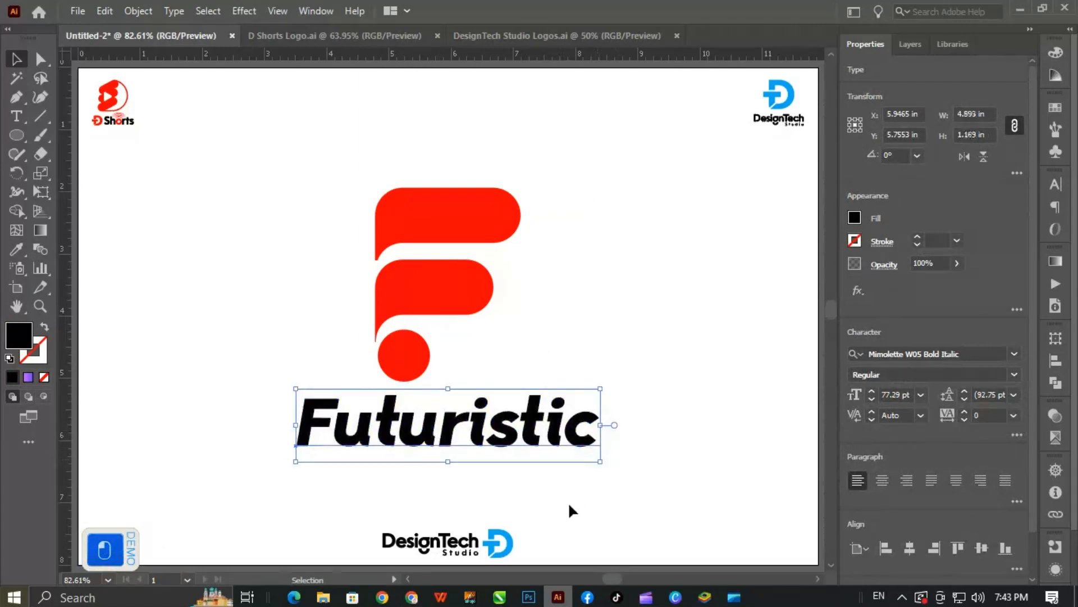
{"action": "left_click", "coordinate": [571, 507]}
{"action": "left_click", "coordinate": [568, 435]}
{"action": "left_click", "coordinate": [455, 458]}
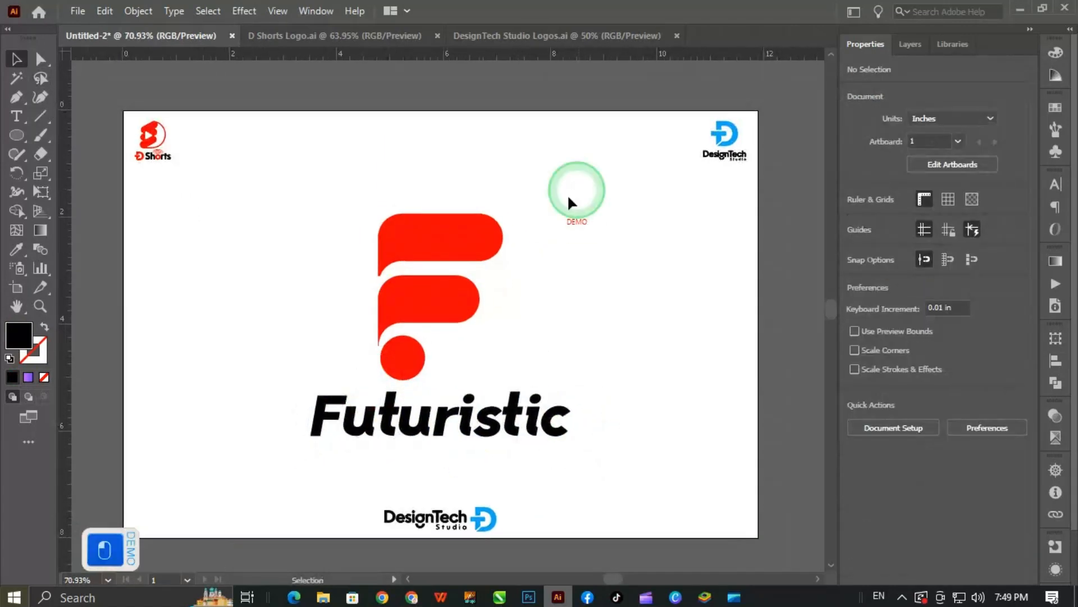
{"action": "left_click_drag", "start_coordinate": [573, 193], "coordinate": [497, 264]}
{"action": "left_click", "coordinate": [630, 254], "text": "ctrl"}
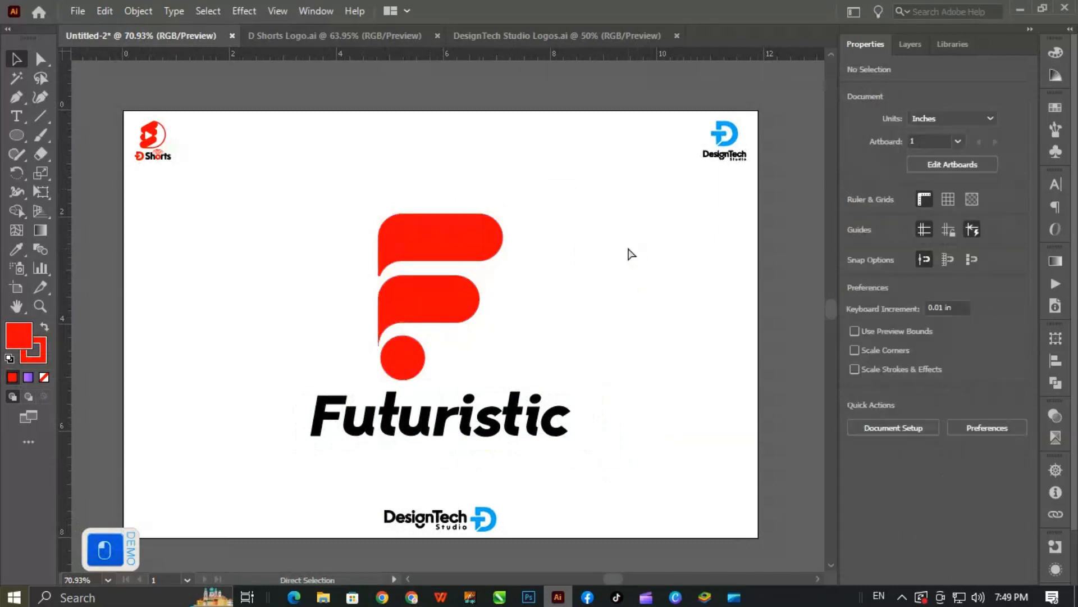
- Show the hidden, locked color swatch group in the layer list and ungroup the F's bars and dot
{"action": "left_click", "coordinate": [915, 44]}
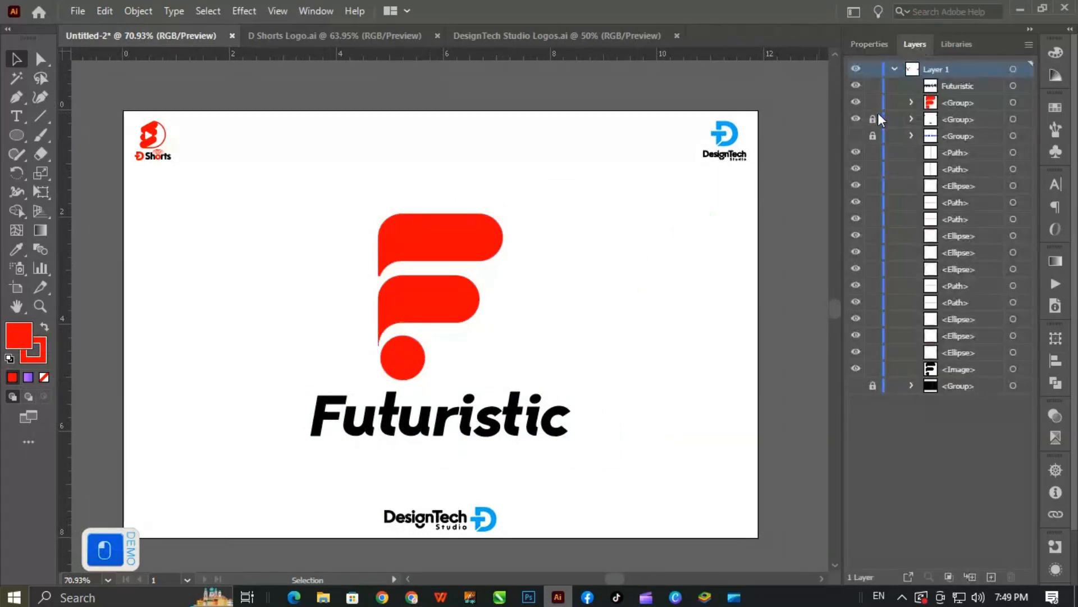
{"action": "left_click_drag", "start_coordinate": [869, 140], "coordinate": [865, 127]}
{"action": "left_click", "coordinate": [873, 136]}
{"action": "left_click", "coordinate": [857, 136]}
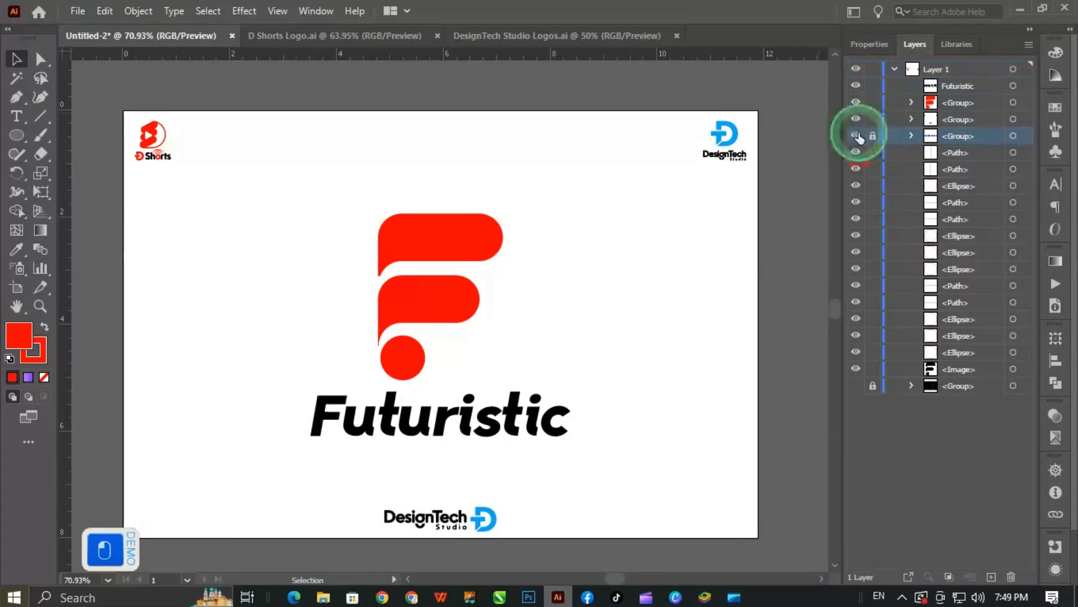
{"action": "left_click", "coordinate": [440, 282]}
{"action": "key", "text": "ctrl+shift+g"}
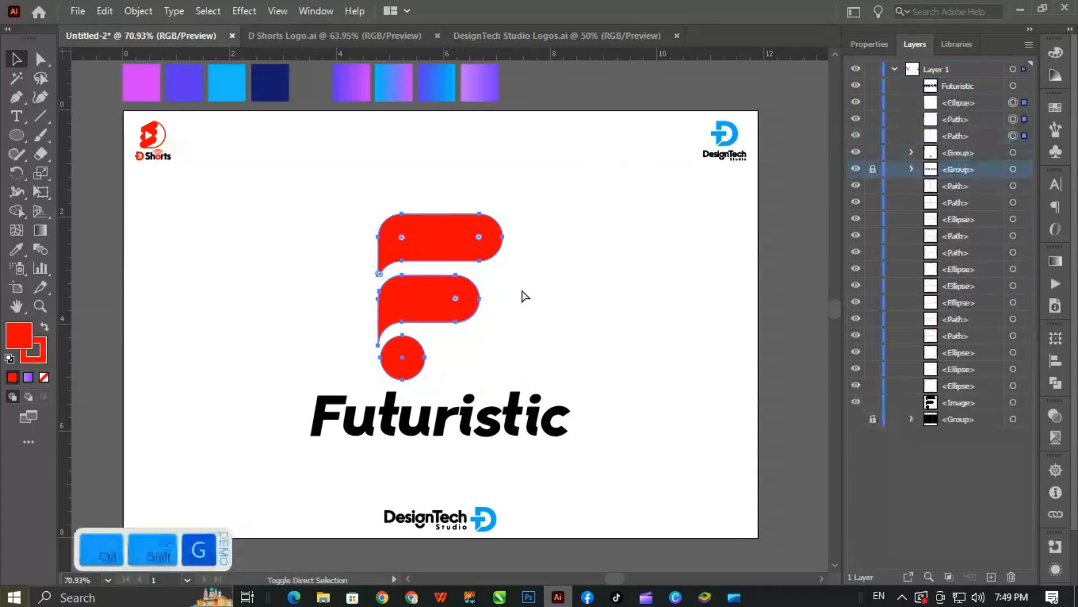
{"action": "left_click", "coordinate": [525, 296]}
- Recolor the F by sampling the solid swatches: pink for the top bar, blue-violet for the lower bar, light blue for the dot
{"action": "left_click", "coordinate": [434, 241]}
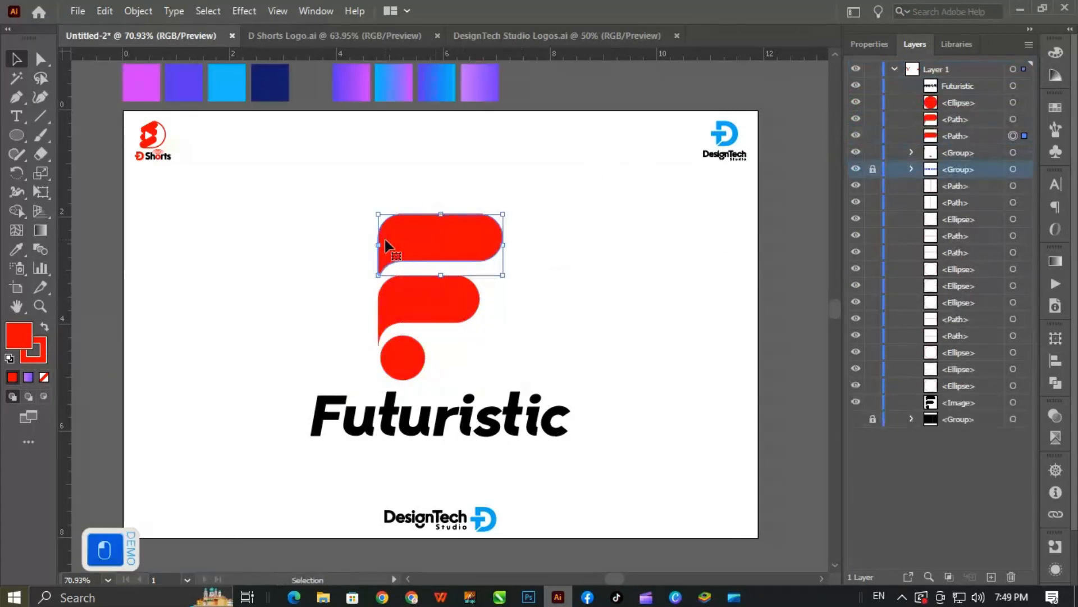
{"action": "key", "text": "i"}
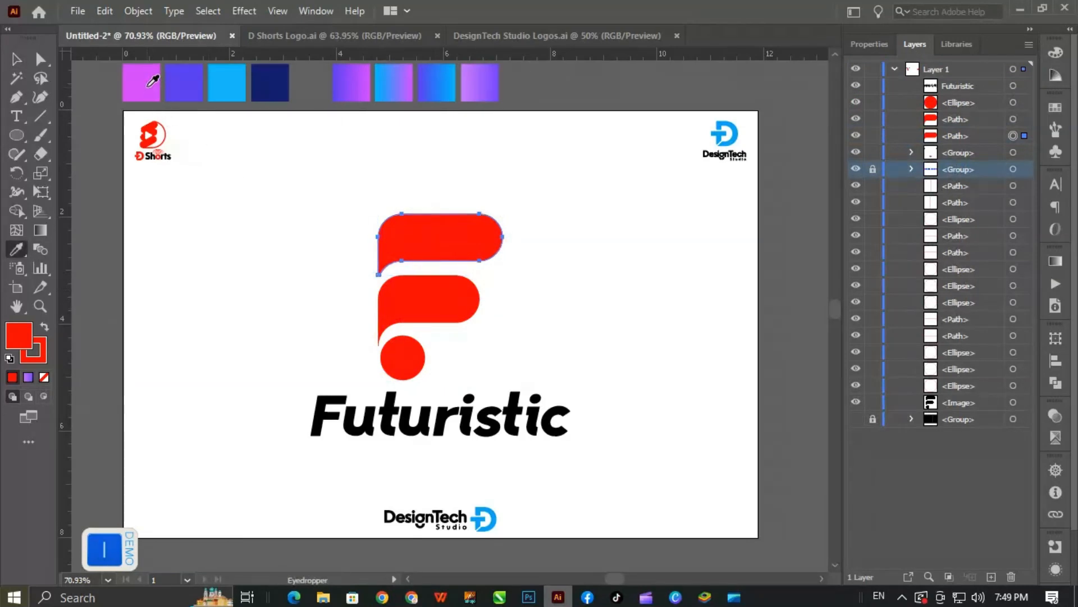
{"action": "left_click", "coordinate": [148, 86]}
{"action": "left_click", "coordinate": [431, 296], "text": "ctrl"}
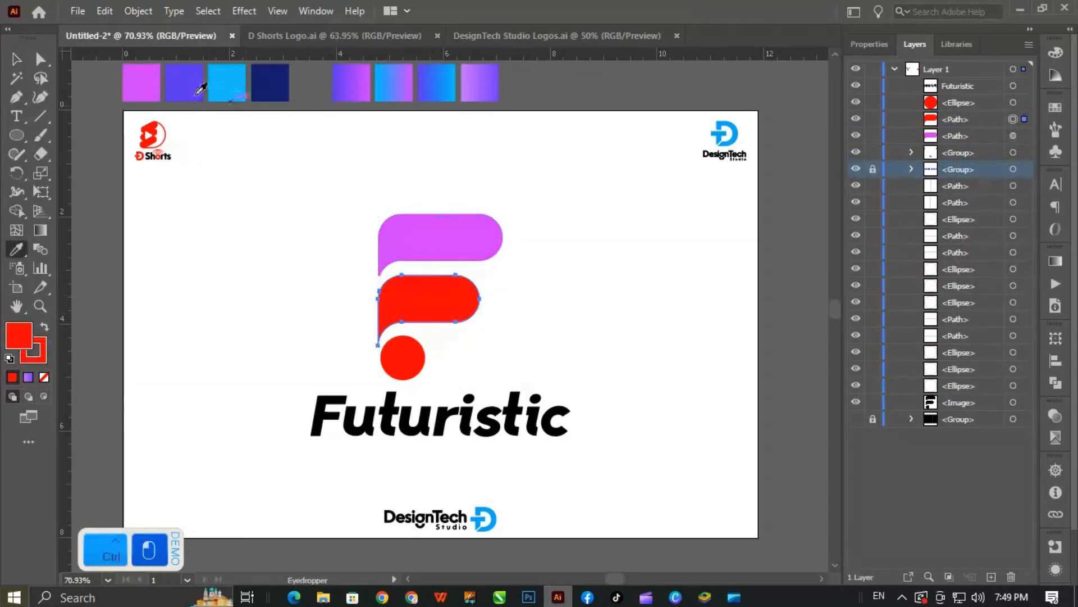
{"action": "left_click", "coordinate": [194, 87]}
{"action": "left_click", "coordinate": [404, 359], "text": "ctrl"}
{"action": "left_click", "coordinate": [227, 83]}
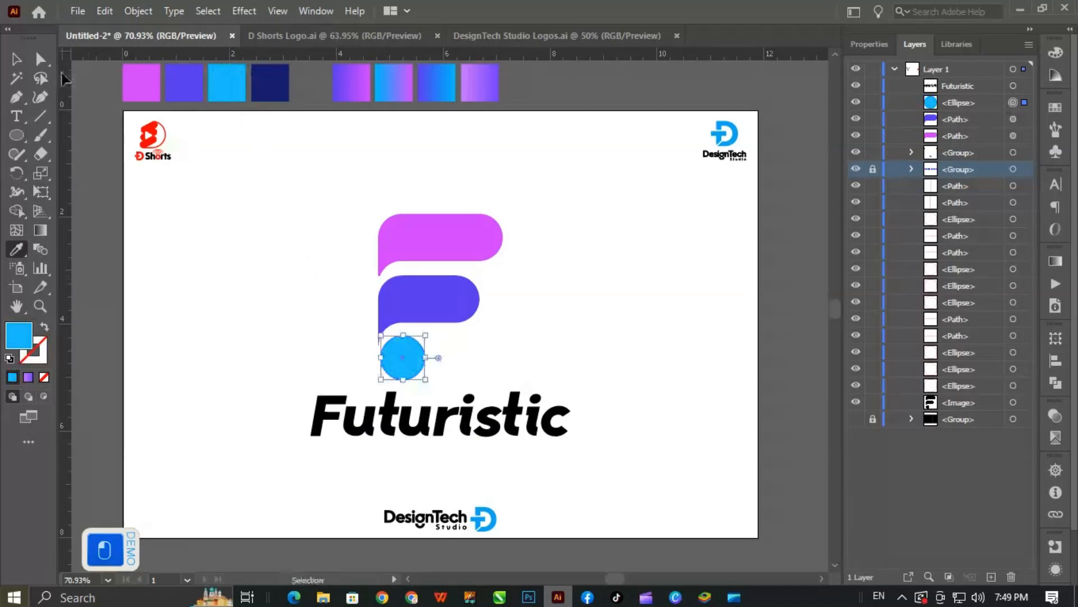
- Apply the violet-to-pink gradient swatch to the F's lower bar and run it vertically with pink above violet
{"action": "left_click", "coordinate": [426, 297], "text": "ctrl"}
{"action": "left_click", "coordinate": [338, 98]}
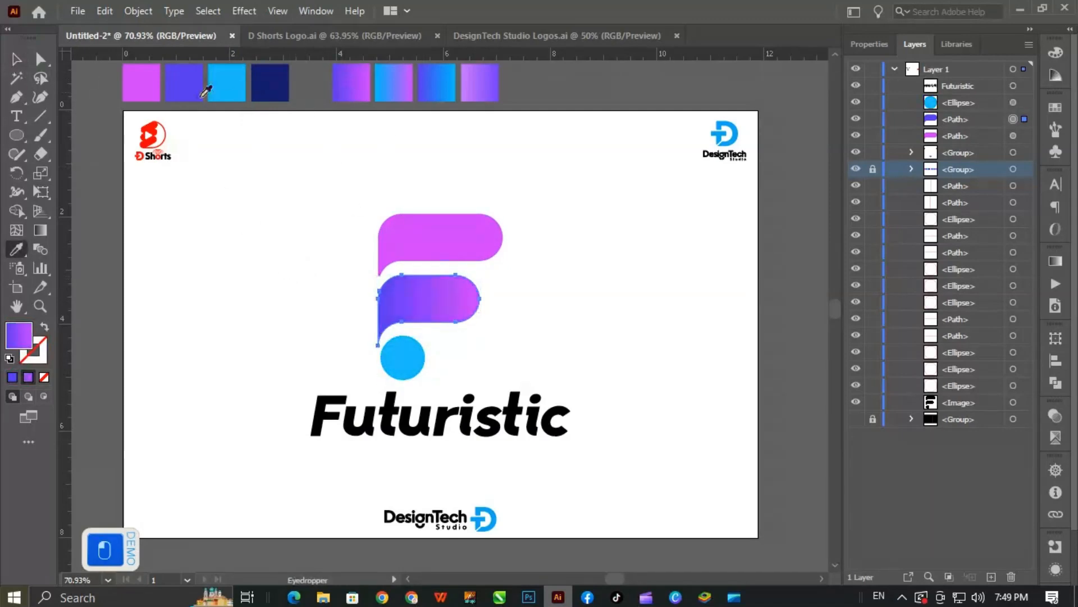
{"action": "left_click", "coordinate": [34, 232]}
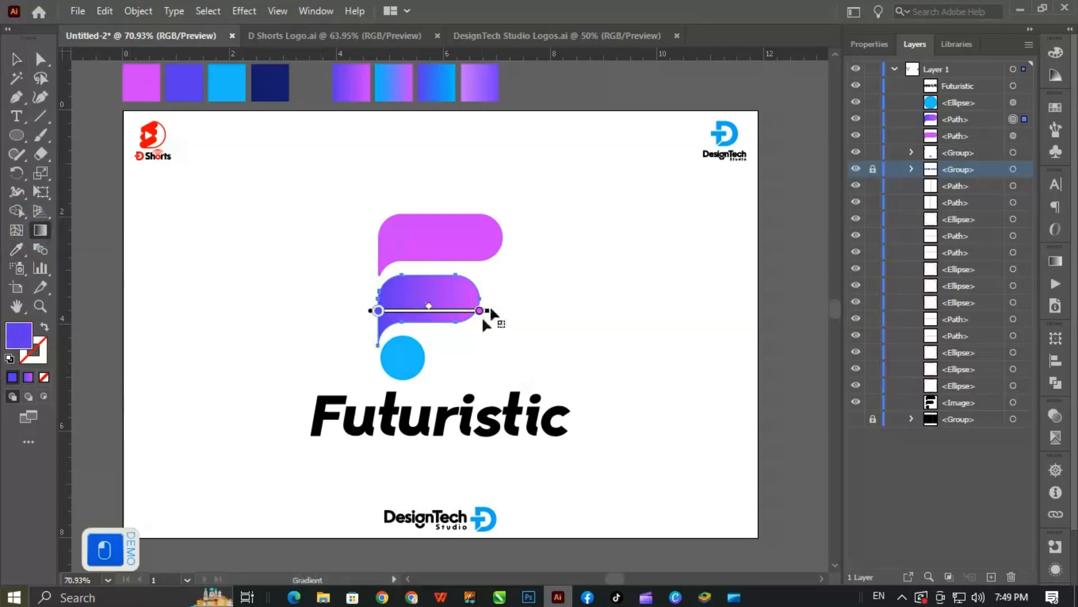
{"action": "mouse_move", "coordinate": [481, 310]}
{"action": "left_mouse_down"}
{"action": "mouse_move", "coordinate": [494, 308]}
{"action": "mouse_move", "coordinate": [424, 219]}
{"action": "mouse_move", "coordinate": [380, 211]}
{"action": "mouse_move", "coordinate": [384, 220]}
{"action": "left_mouse_up"}
{"action": "left_click_drag", "start_coordinate": [431, 272], "coordinate": [431, 319]}
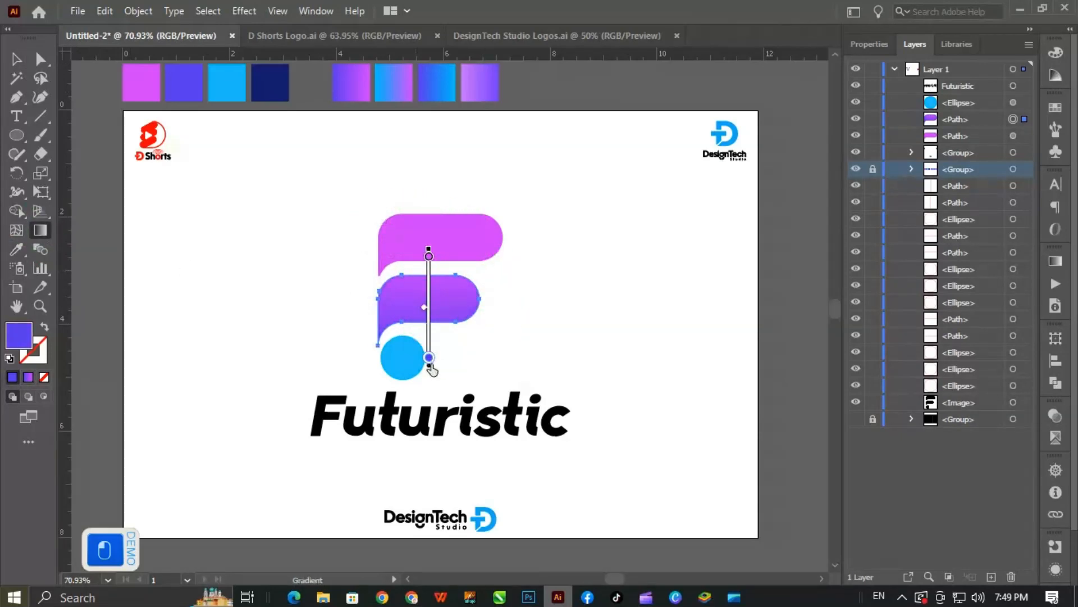
{"action": "left_click_drag", "start_coordinate": [430, 255], "coordinate": [430, 284]}
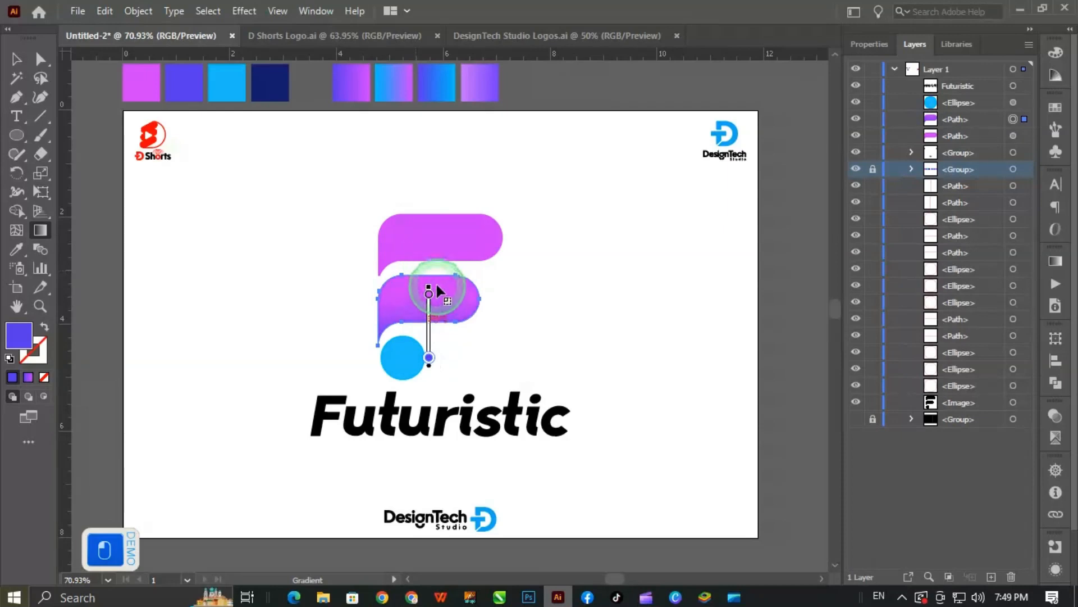
{"action": "mouse_move", "coordinate": [429, 358]}
{"action": "left_mouse_down"}
{"action": "mouse_move", "coordinate": [427, 330]}
{"action": "mouse_move", "coordinate": [428, 362]}
{"action": "left_mouse_up"}
- Refine the lower bar's vertical gradient over a shorter span, starting the pink end inside the bar and ending violet just below it
{"action": "left_click_drag", "start_coordinate": [426, 321], "coordinate": [585, 461]}
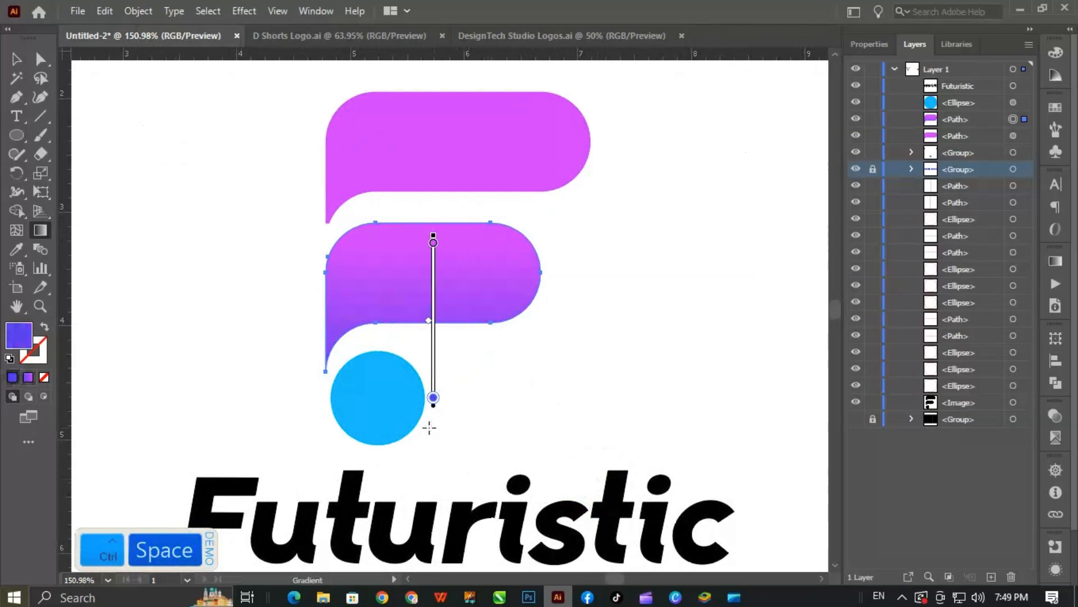
{"action": "left_click", "coordinate": [435, 400]}
{"action": "mouse_move", "coordinate": [433, 398]}
{"action": "left_mouse_down"}
{"action": "mouse_move", "coordinate": [434, 348]}
{"action": "mouse_move", "coordinate": [437, 429]}
{"action": "mouse_move", "coordinate": [422, 301]}
{"action": "mouse_move", "coordinate": [428, 325]}
{"action": "left_mouse_up"}
{"action": "left_click_drag", "start_coordinate": [436, 201], "coordinate": [433, 221]}
{"action": "left_click_drag", "start_coordinate": [436, 339], "coordinate": [434, 323]}
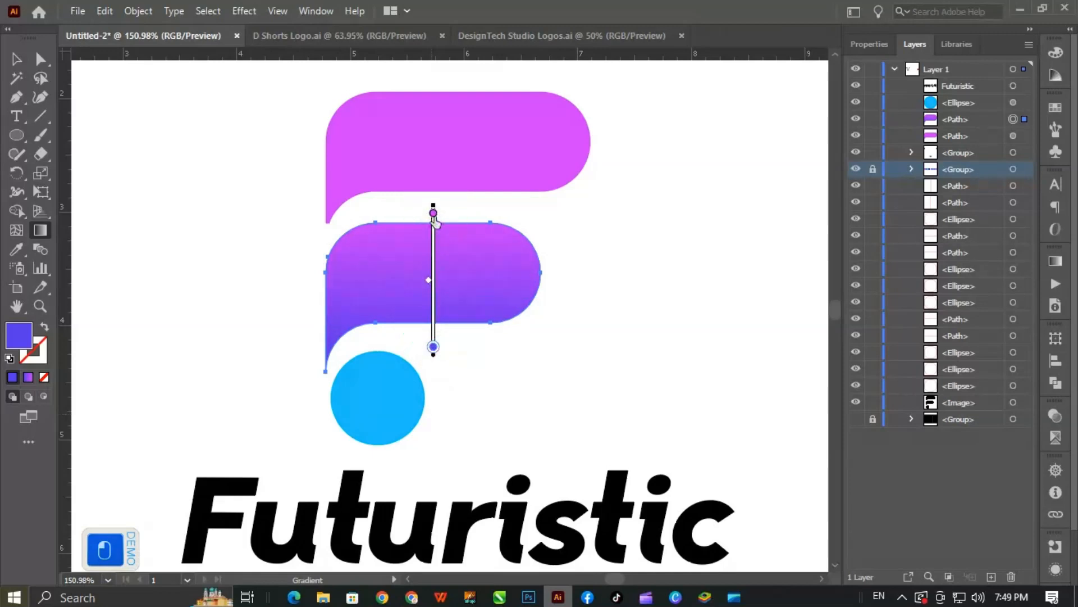
{"action": "left_click_drag", "start_coordinate": [433, 213], "coordinate": [436, 254]}
{"action": "left_click", "coordinate": [524, 296]}
{"action": "key", "text": "ctrl+z"}
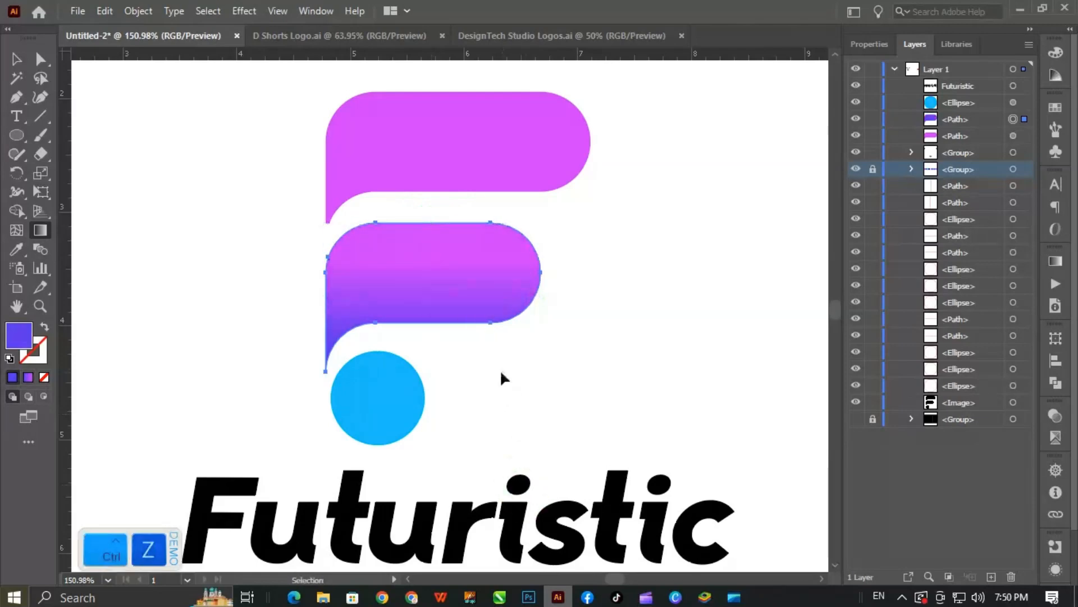
{"action": "left_click_drag", "start_coordinate": [437, 349], "coordinate": [479, 347]}
{"action": "left_click_drag", "start_coordinate": [559, 342], "coordinate": [479, 438]}
{"action": "left_click", "coordinate": [411, 319]}
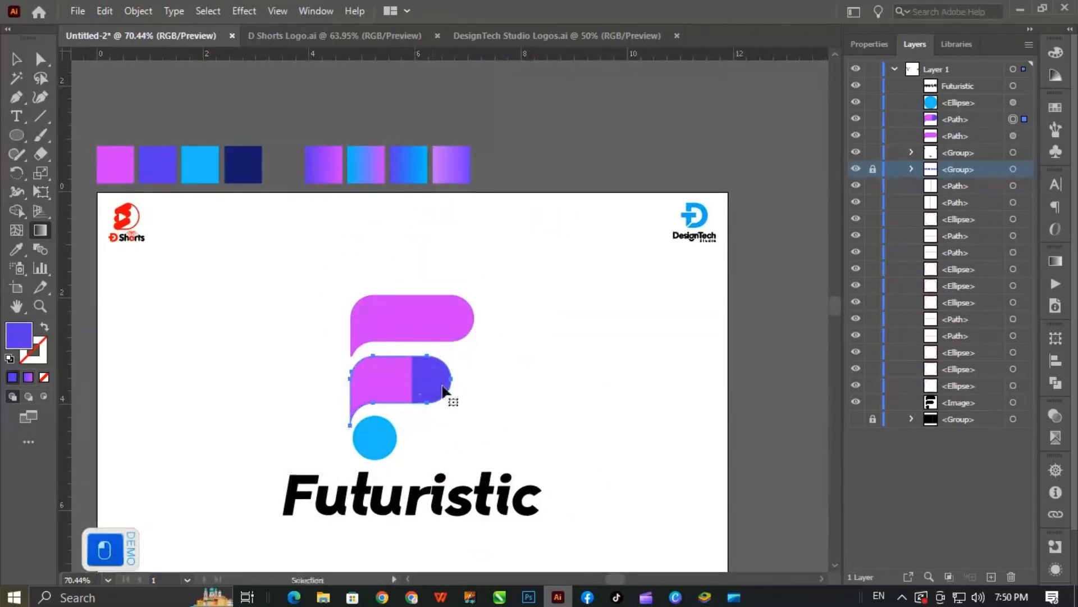
{"action": "key", "text": "ctrl+z"}
- Recolor the F's top bar with the solid blue-violet swatch
{"action": "key", "text": "v"}
{"action": "left_click", "coordinate": [388, 333]}
{"action": "key", "text": "i"}
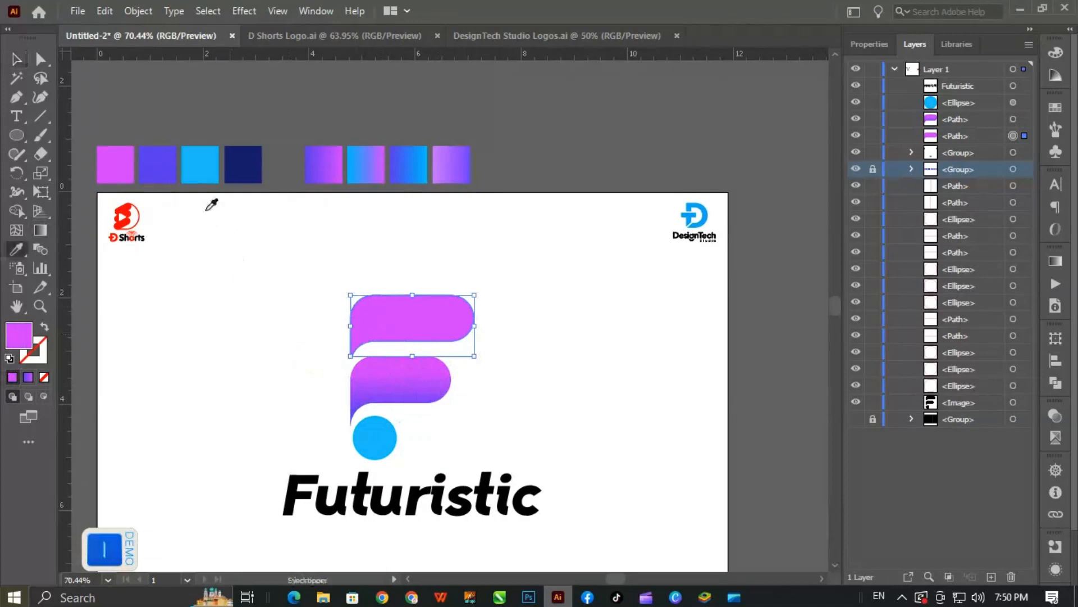
{"action": "left_click", "coordinate": [176, 163]}
{"action": "left_click", "coordinate": [16, 58]}
{"action": "left_click", "coordinate": [512, 430]}
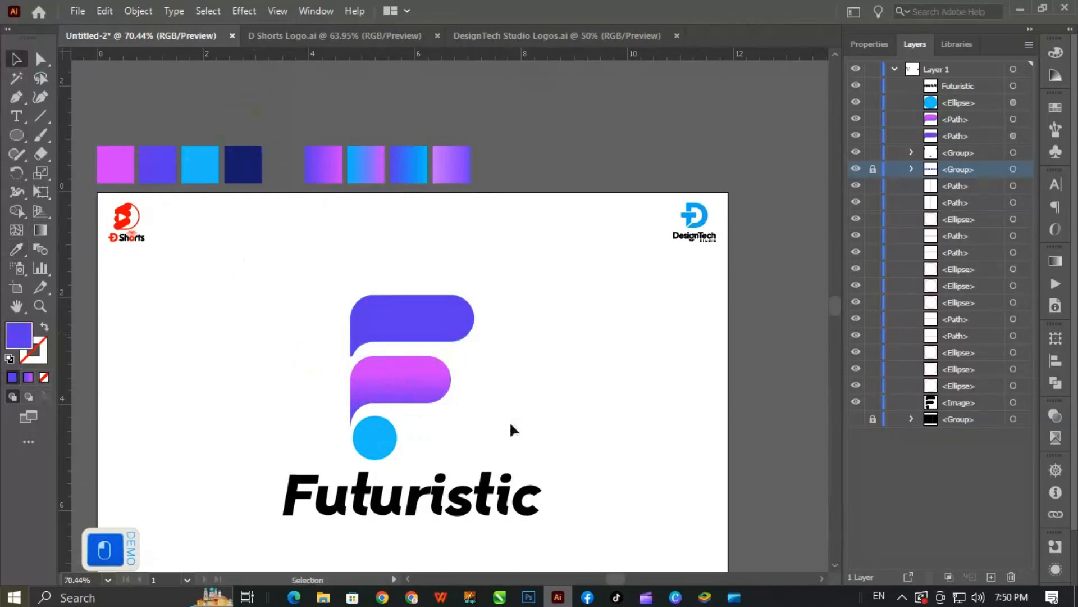
- Examine the recolored bars, the dot and the black wordmark across the whole artboard
{"action": "key", "text": "space"}
{"action": "left_click_drag", "start_coordinate": [470, 392], "coordinate": [474, 334]}
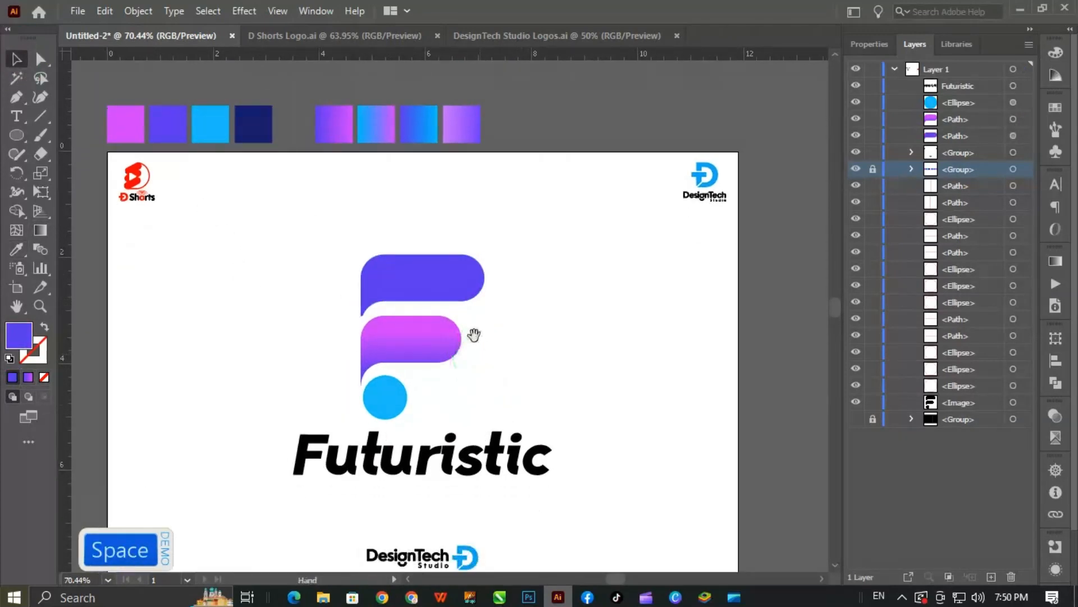
{"action": "left_click", "coordinate": [445, 290]}
{"action": "left_click", "coordinate": [508, 219]}
{"action": "left_click", "coordinate": [379, 400]}
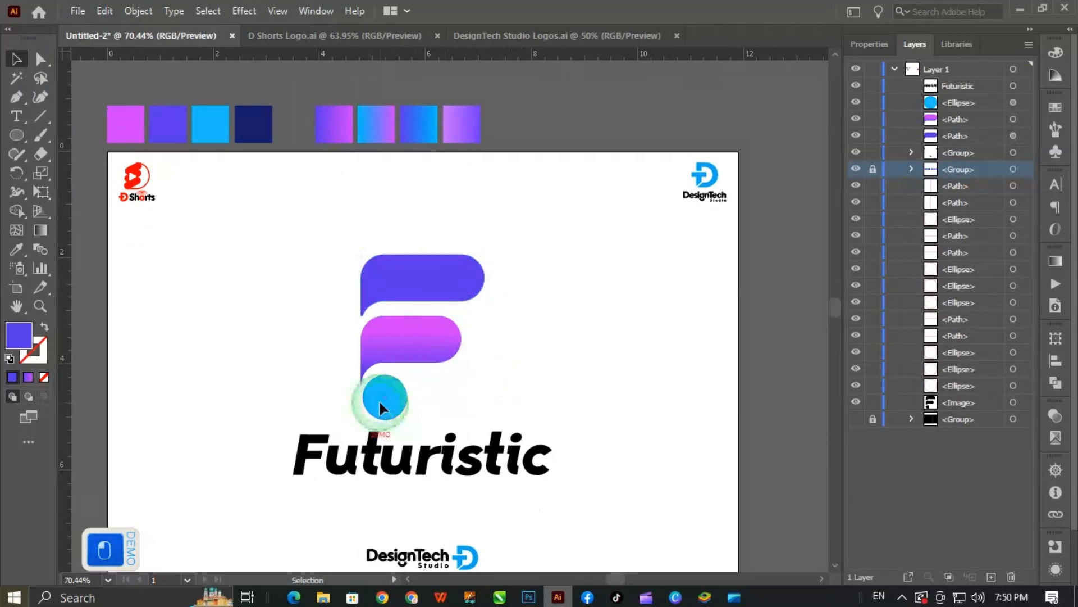
{"action": "left_click", "coordinate": [544, 372]}
{"action": "key", "text": "ctrl+space"}
{"action": "left_click_drag", "start_coordinate": [481, 366], "coordinate": [445, 410]}
{"action": "key", "text": "space"}
{"action": "left_click", "coordinate": [443, 410]}
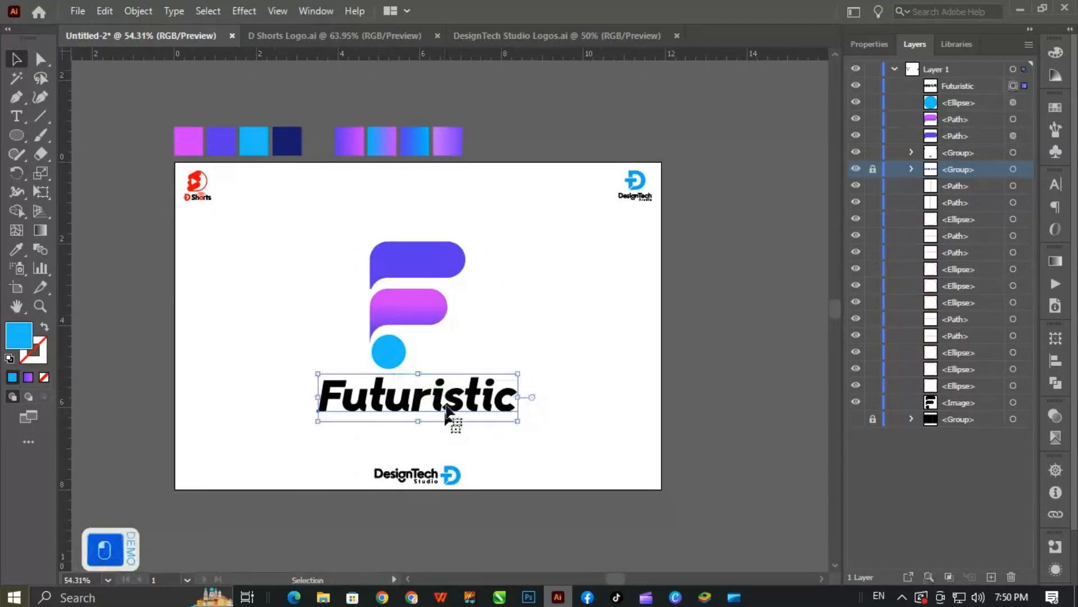
{"action": "left_click", "coordinate": [534, 359]}
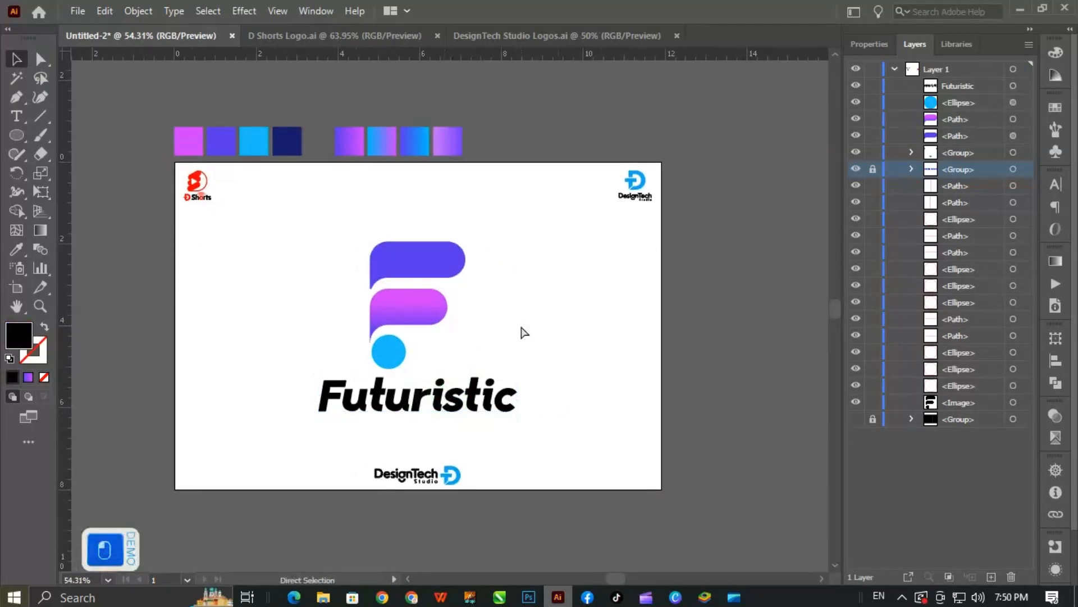
{"action": "left_click", "coordinate": [177, 163]}
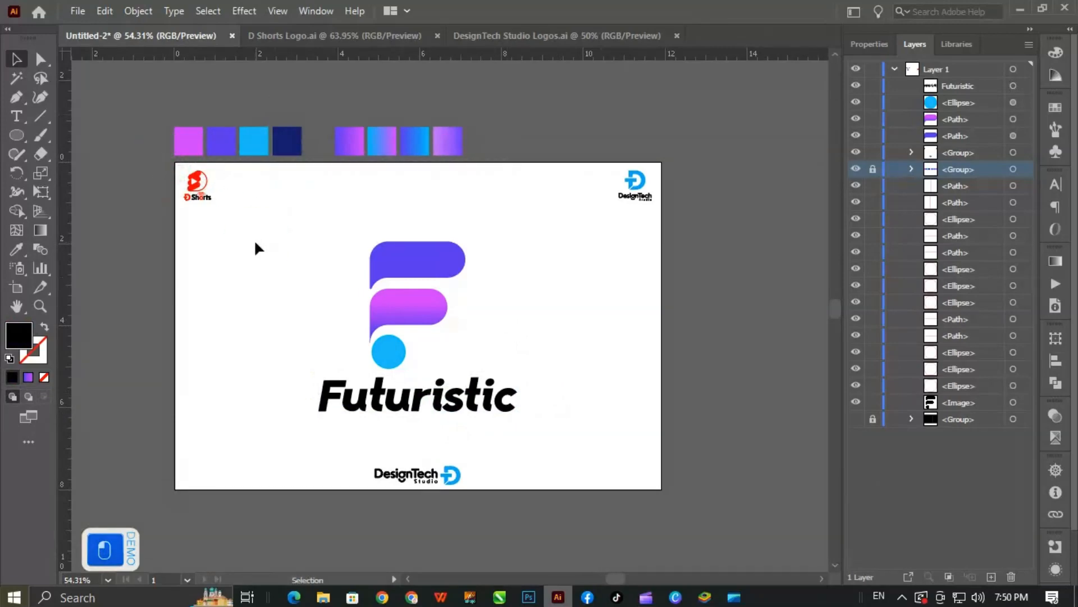